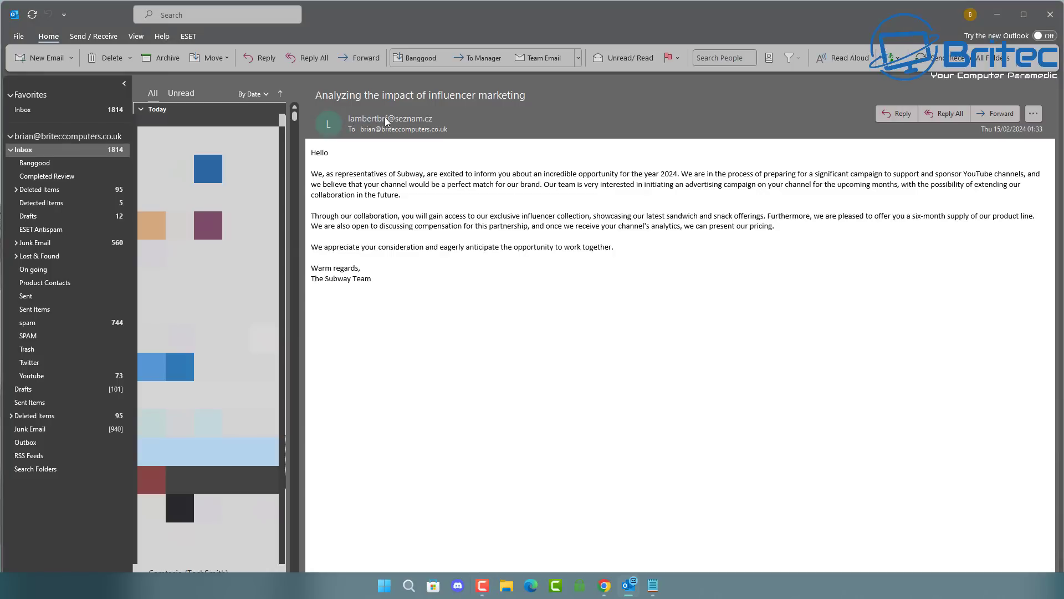
- Open the contact card of the influencer marketing email's sender to check the sender's address and domain
{"action": "mouse_move", "coordinate": [387, 122]}
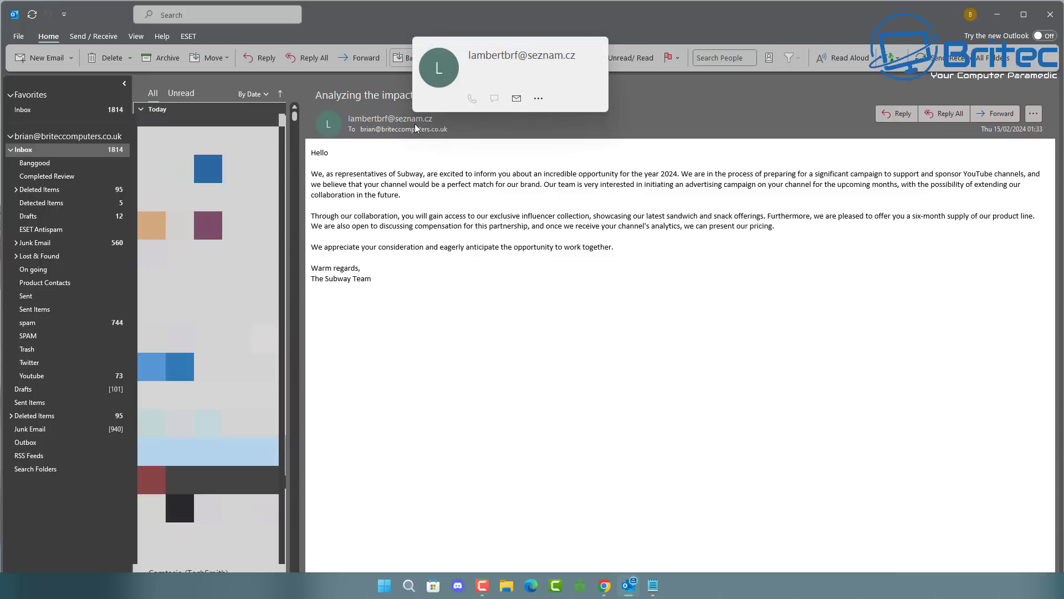
{"action": "left_click", "coordinate": [406, 124]}
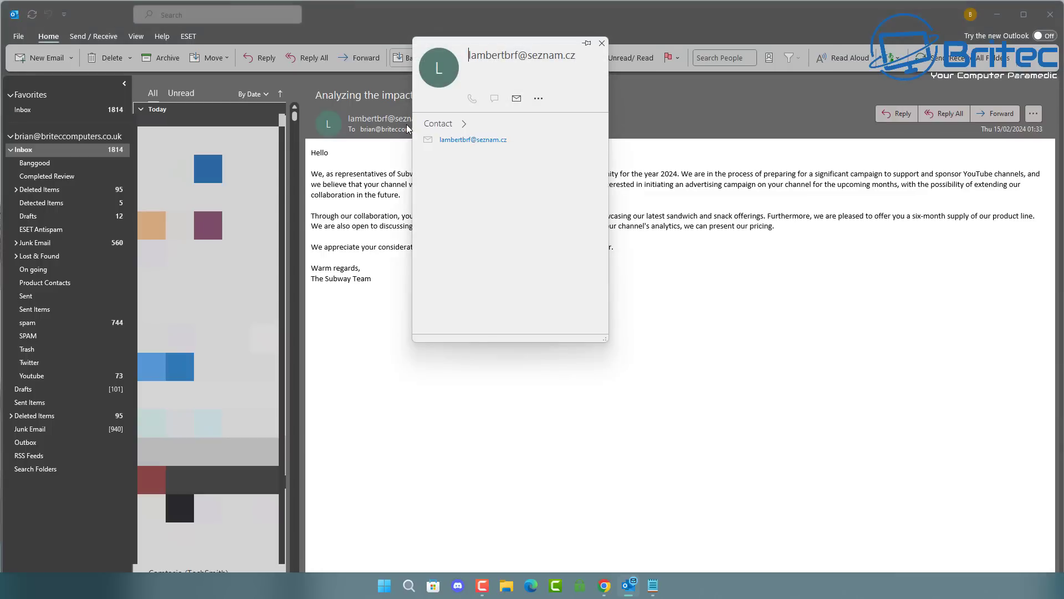
{"action": "left_click", "coordinate": [384, 106]}
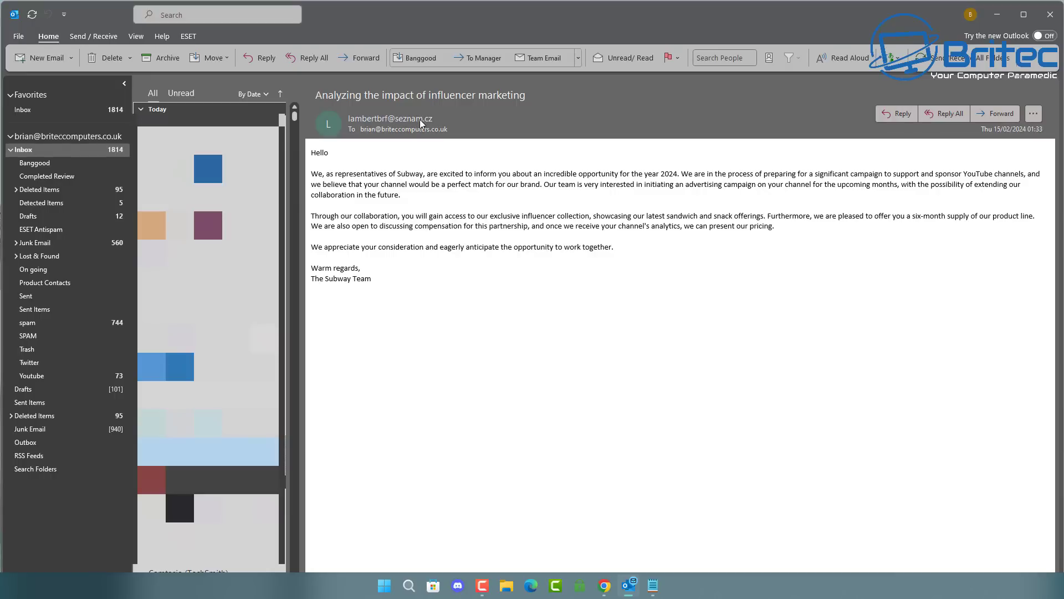
{"action": "mouse_move", "coordinate": [422, 124]}
{"action": "right_click", "coordinate": [225, 446]}
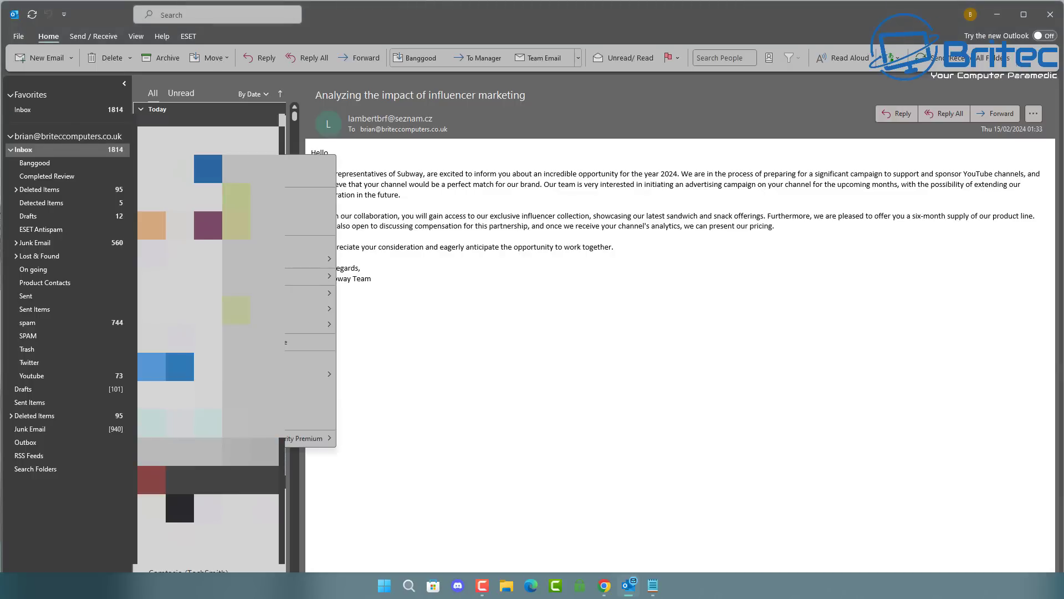
{"action": "mouse_move", "coordinate": [310, 308]}
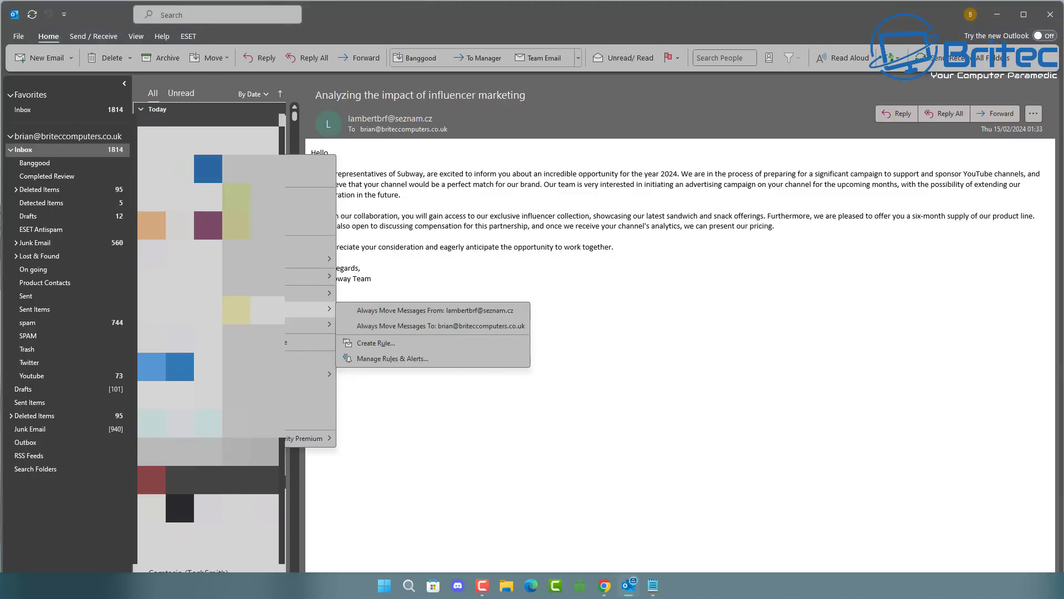
{"action": "left_click", "coordinate": [379, 344]}
{"action": "left_click_drag", "start_coordinate": [508, 293], "coordinate": [491, 274]}
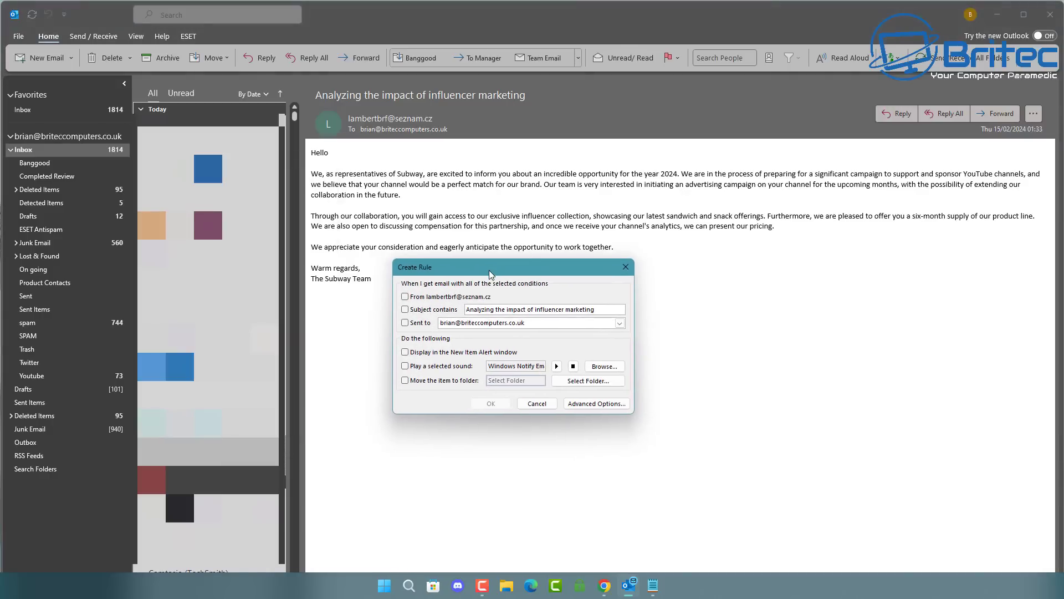
{"action": "left_click", "coordinate": [405, 297]}
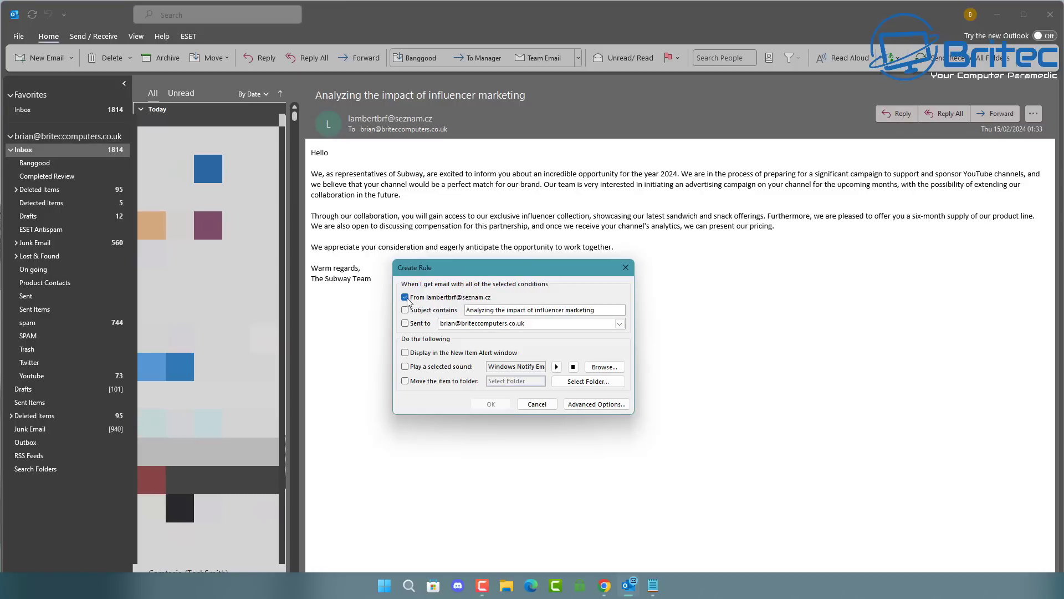
{"action": "key", "text": "Escape"}
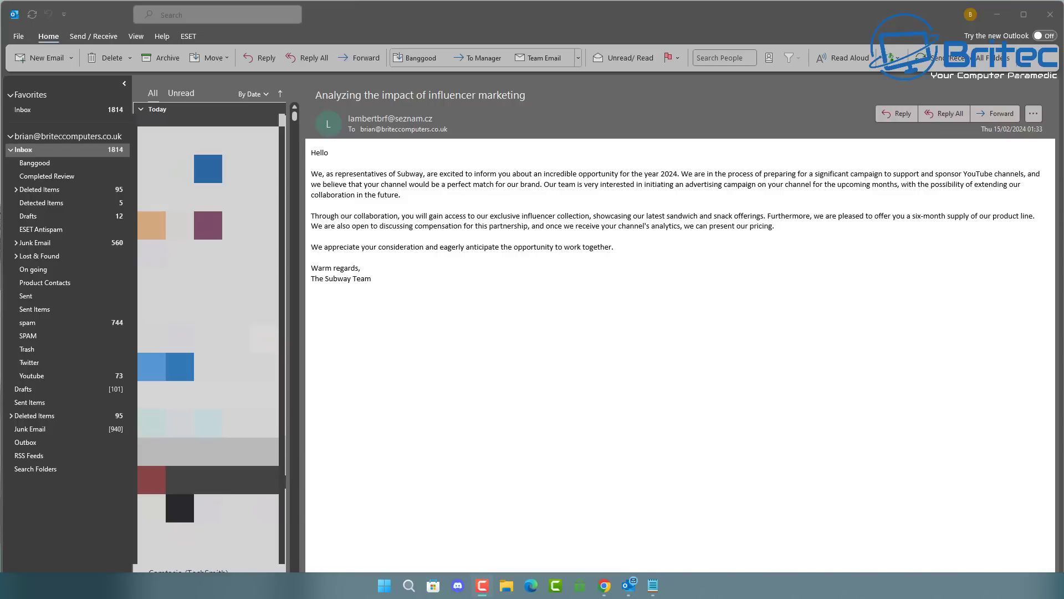
- Start a new email rule in Rules and Alerts from the blank "Apply rule on messages I receive" option
{"action": "left_click", "coordinate": [15, 37]}
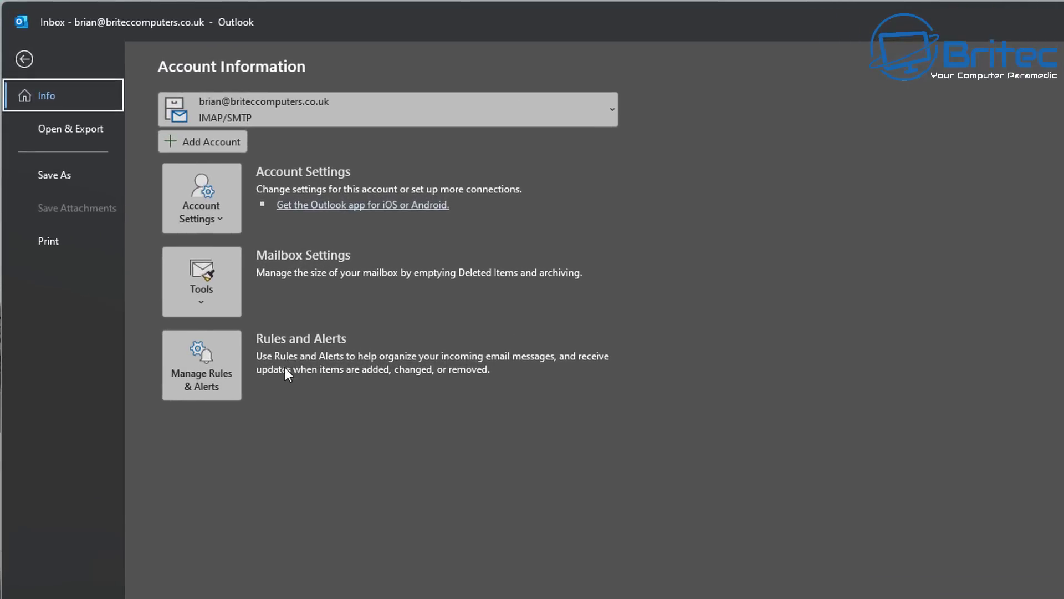
{"action": "left_click", "coordinate": [223, 373]}
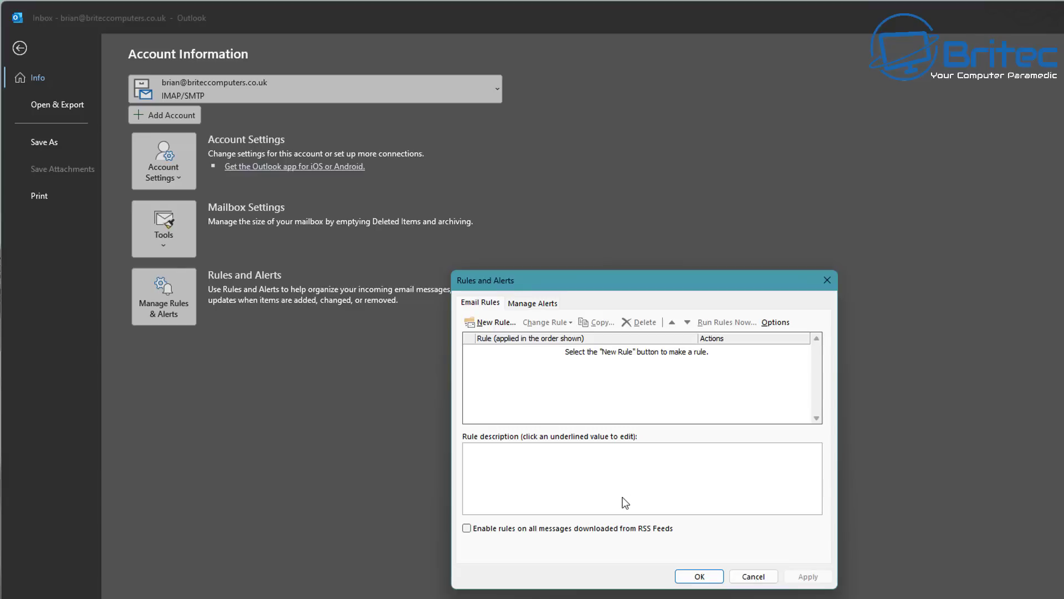
{"action": "left_click", "coordinate": [495, 328]}
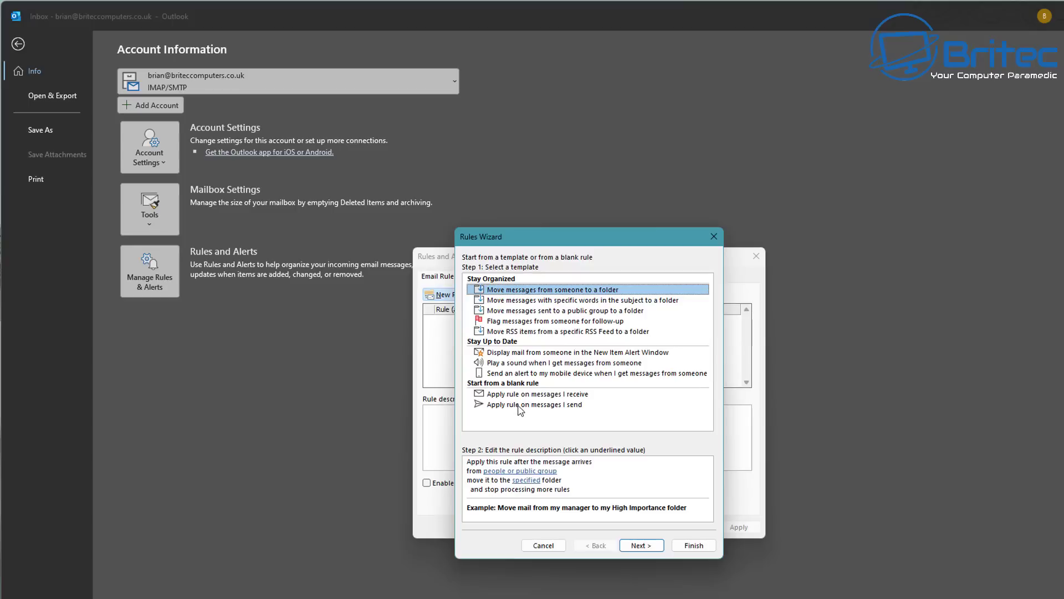
{"action": "left_click", "coordinate": [572, 397]}
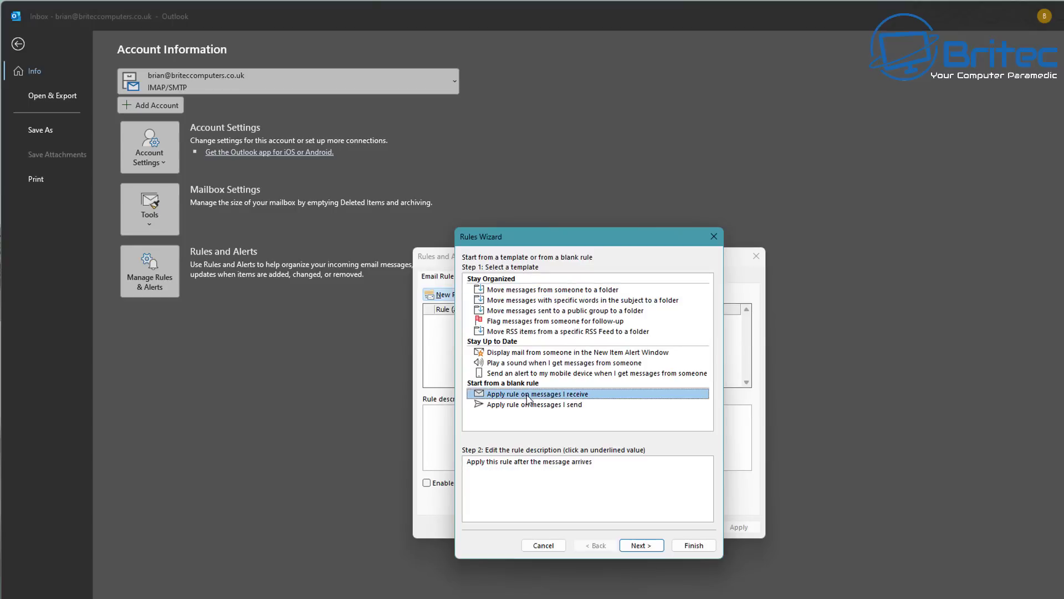
{"action": "left_click", "coordinate": [626, 544]}
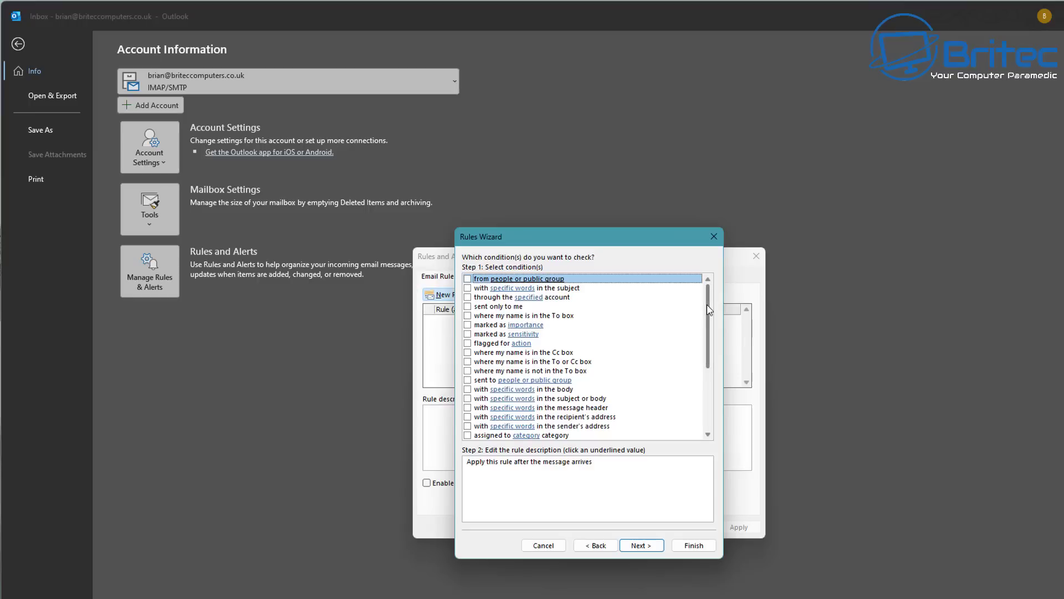
- Add the condition "with specific words in the sender's address" to the rule
{"action": "scroll", "coordinate": [709, 309], "scroll_direction": "down", "scroll_amount": 4}
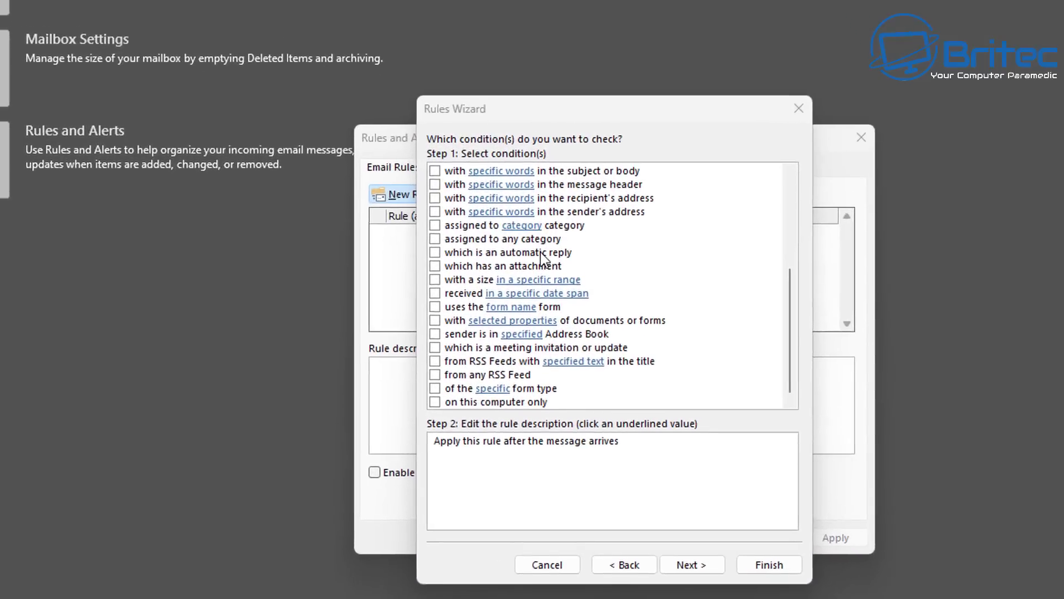
{"action": "scroll", "coordinate": [542, 257], "scroll_direction": "up", "scroll_amount": 2}
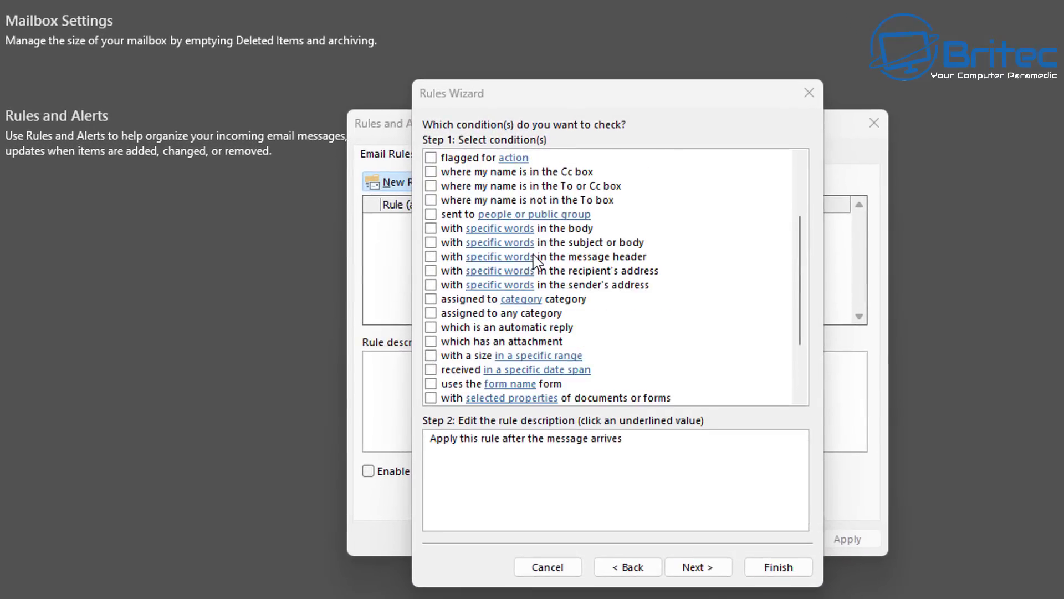
{"action": "left_click", "coordinate": [592, 280]}
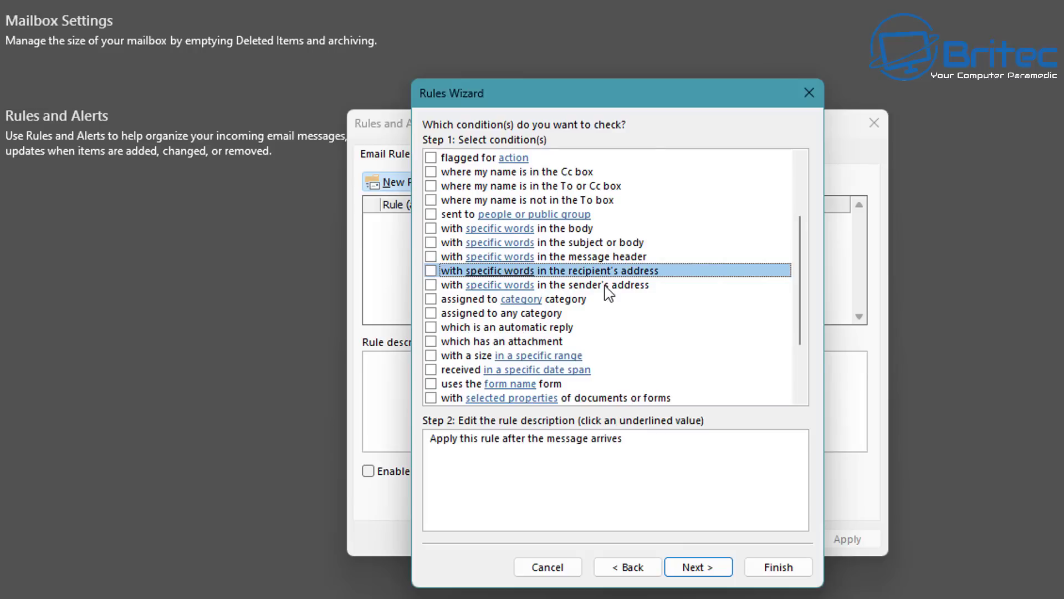
{"action": "left_click", "coordinate": [591, 286]}
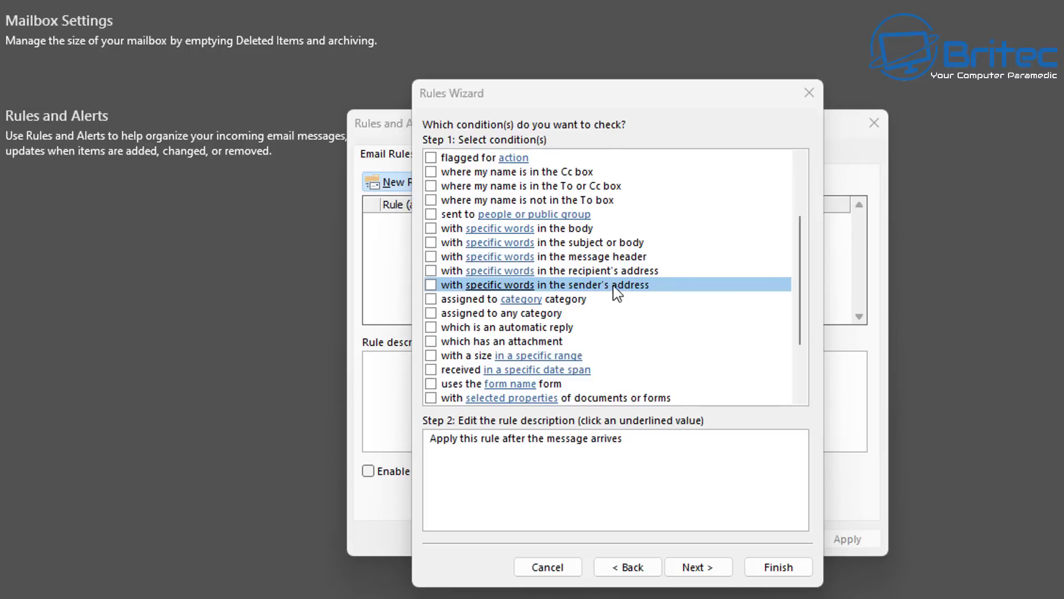
{"action": "left_click", "coordinate": [430, 285]}
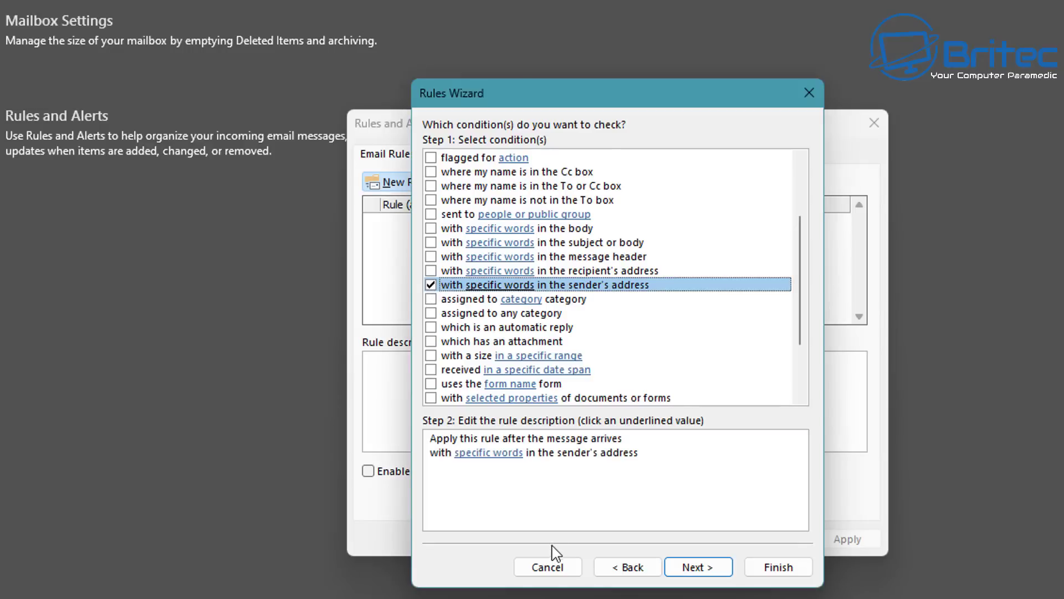
- Set the specific words for the sender's address condition to seznam.cz
{"action": "left_click", "coordinate": [503, 459]}
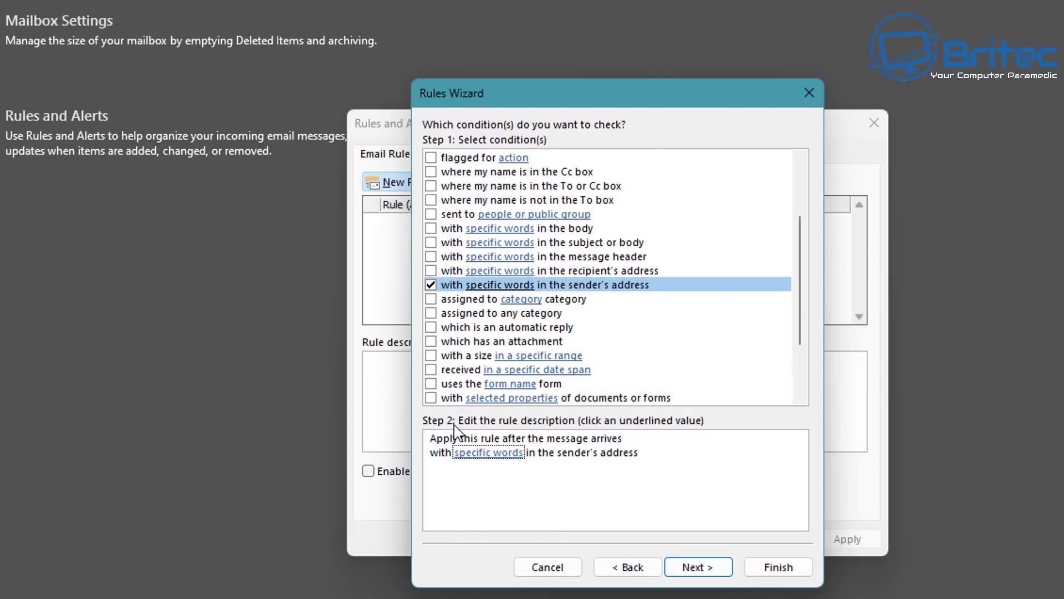
{"action": "left_click", "coordinate": [481, 458]}
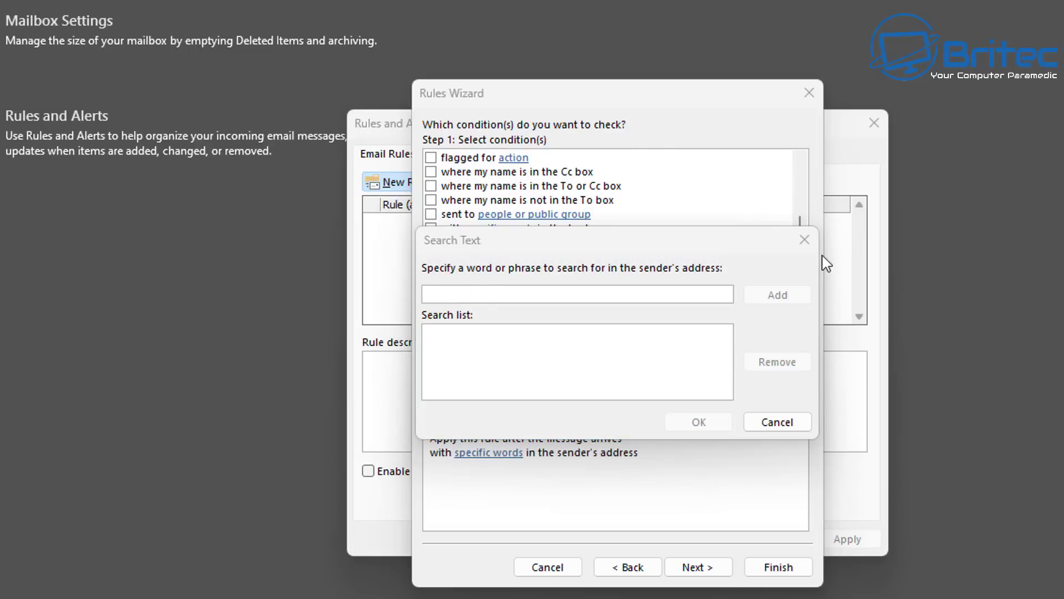
{"action": "left_click", "coordinate": [460, 294]}
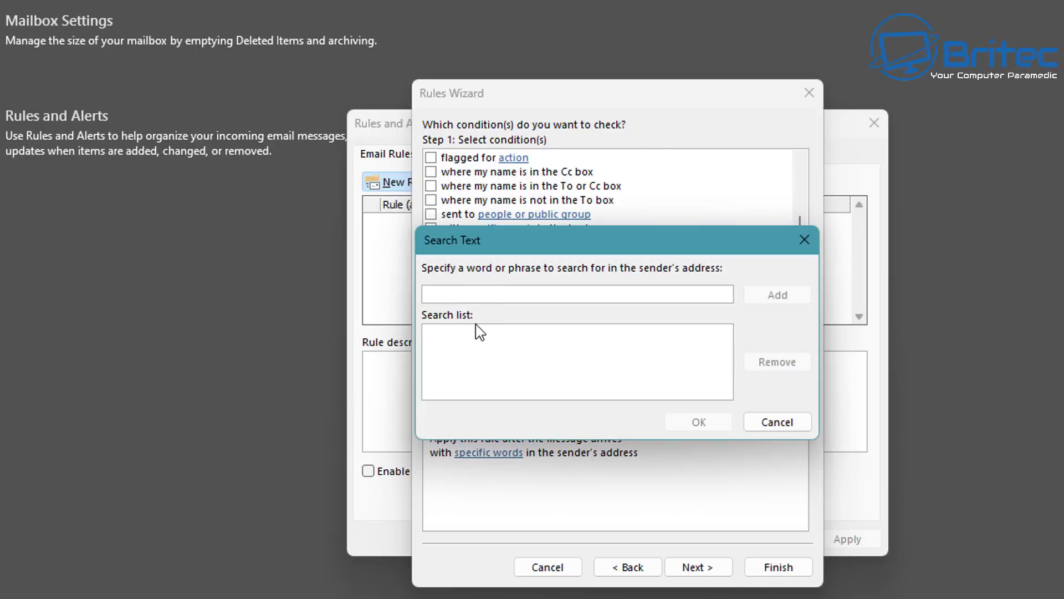
{"action": "type", "text": "seznam.cz"}
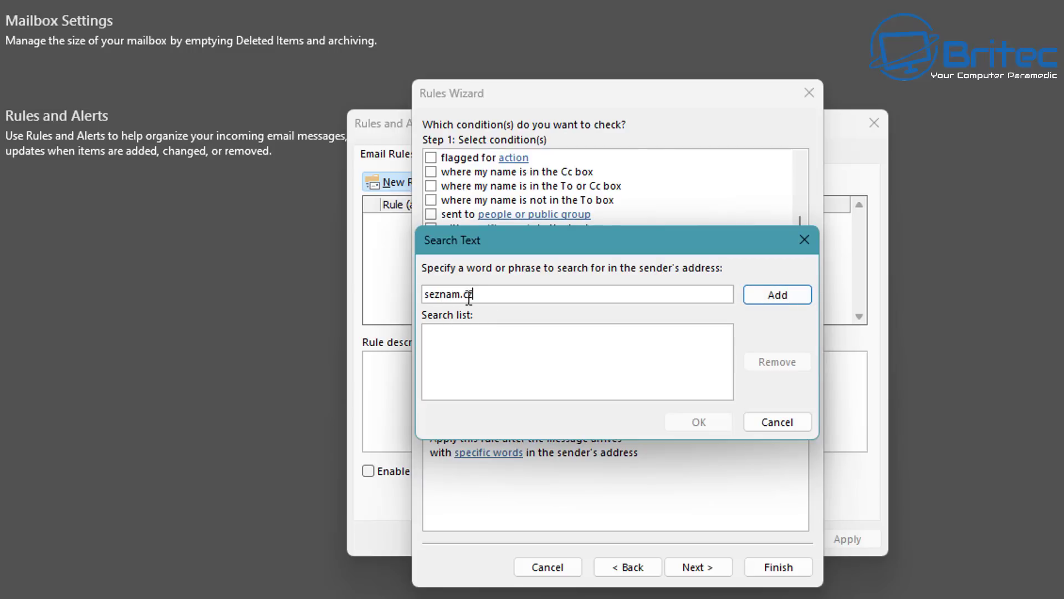
{"action": "left_click", "coordinate": [787, 299]}
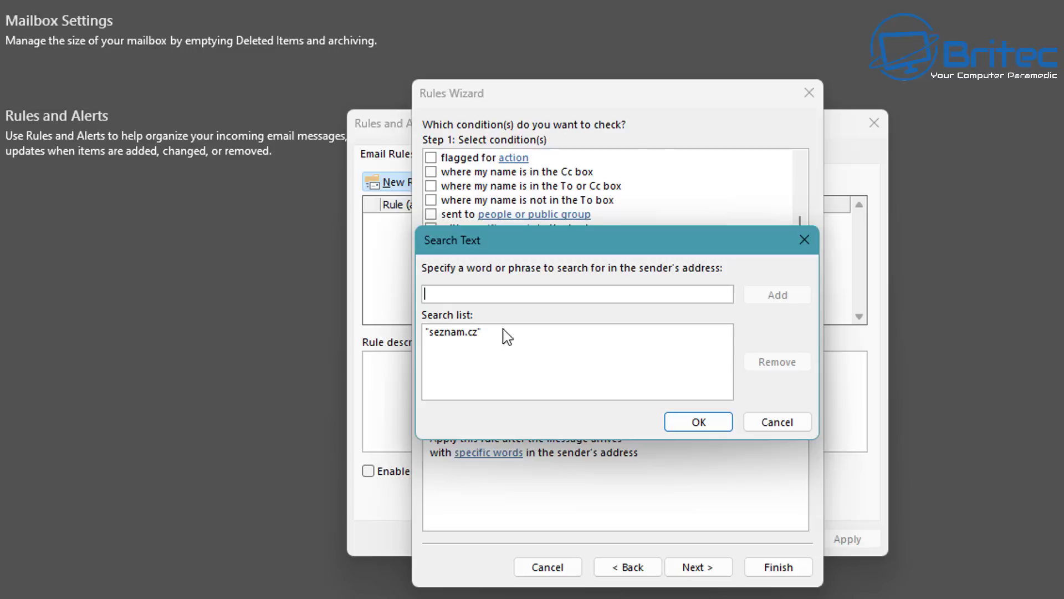
{"action": "left_click", "coordinate": [699, 423]}
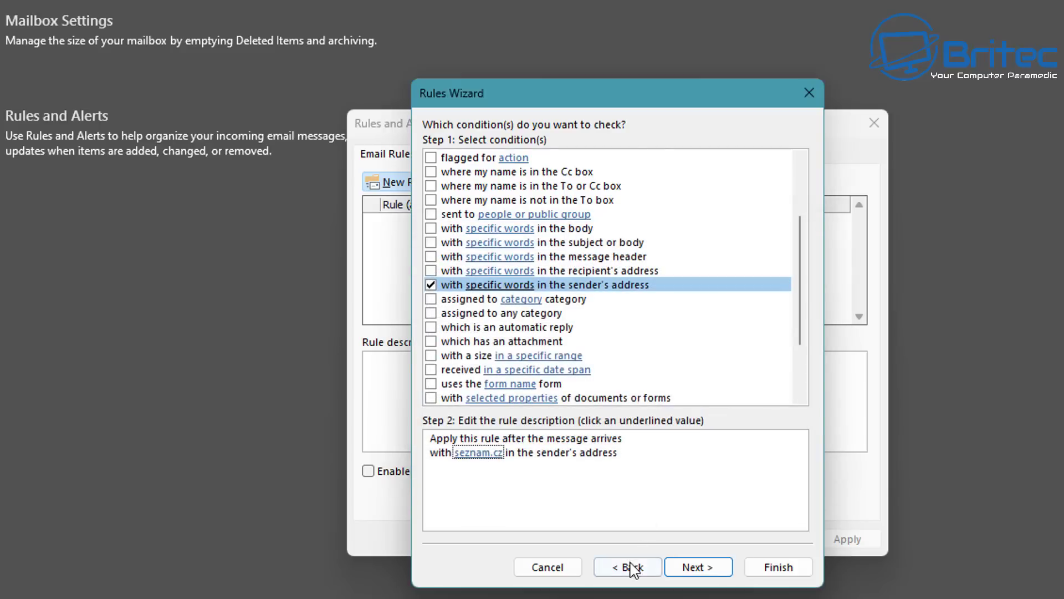
- Add the rule action "move it to the specified folder" and open its folder selection
{"action": "left_click", "coordinate": [720, 570]}
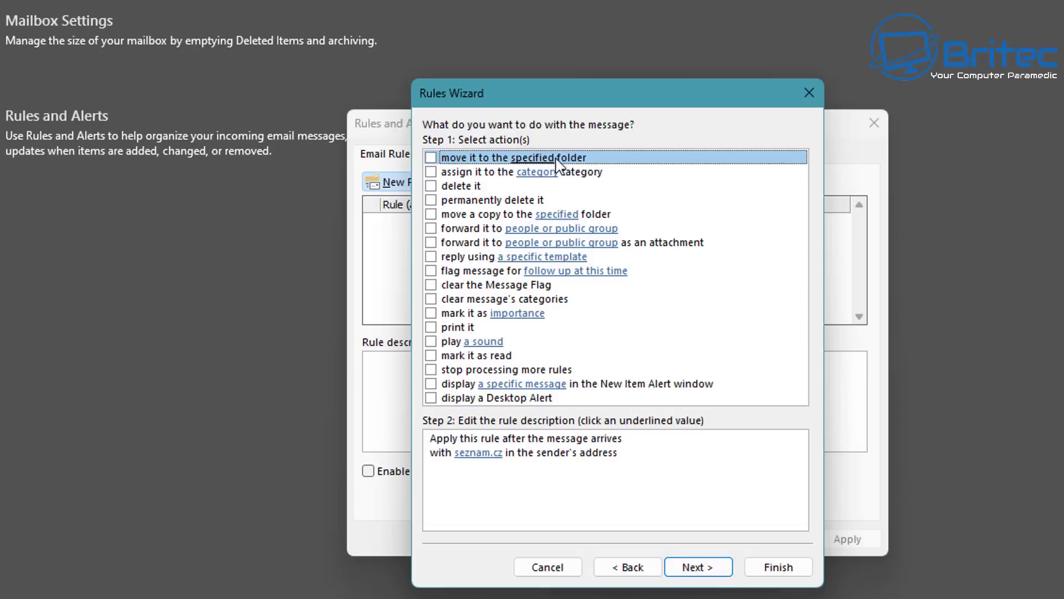
{"action": "left_click", "coordinate": [432, 159]}
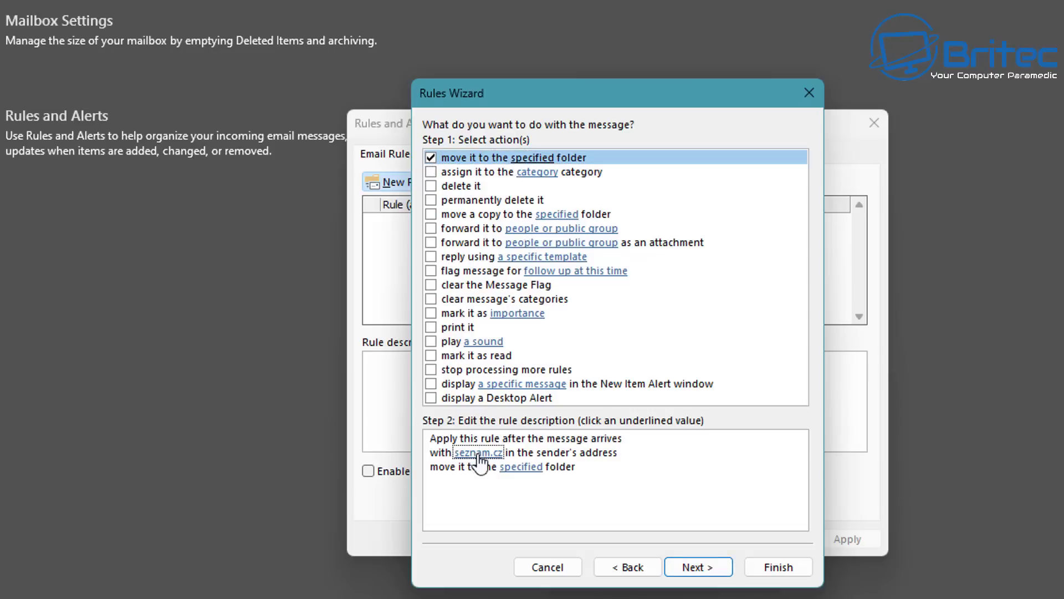
{"action": "left_click", "coordinate": [513, 467]}
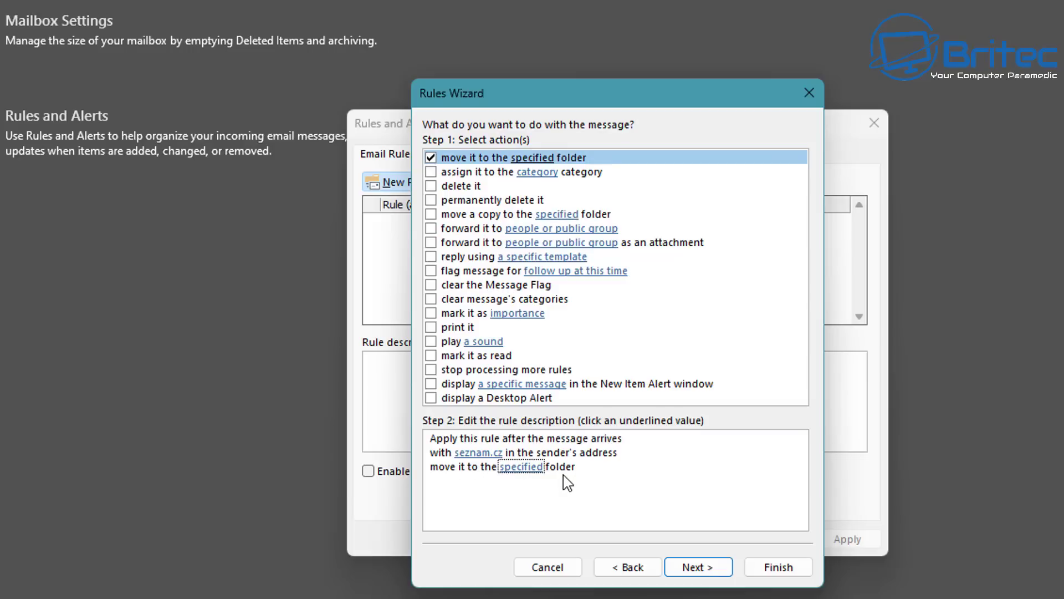
{"action": "left_click", "coordinate": [527, 469]}
{"action": "left_click_drag", "start_coordinate": [580, 218], "coordinate": [562, 155]}
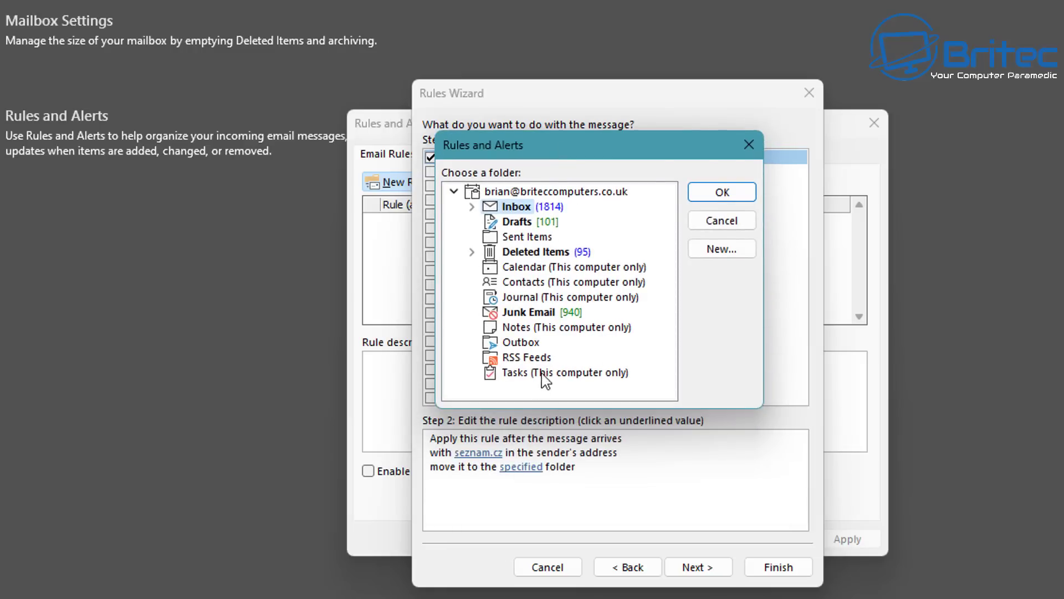
- Create a new mail folder named seznam under Inbox and choose it as the rule's destination
{"action": "left_click", "coordinate": [720, 250]}
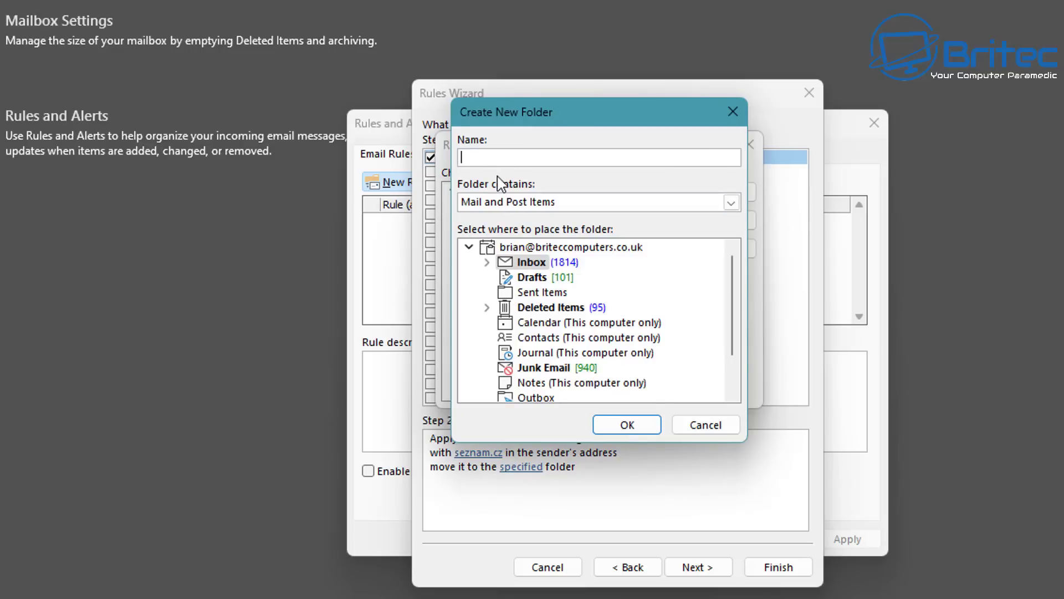
{"action": "type", "text": "seznam.cz"}
{"action": "key", "text": "BackSpace"}
{"action": "key", "text": "BackSpace"}
{"action": "key", "text": "BackSpace"}
{"action": "left_click", "coordinate": [630, 432]}
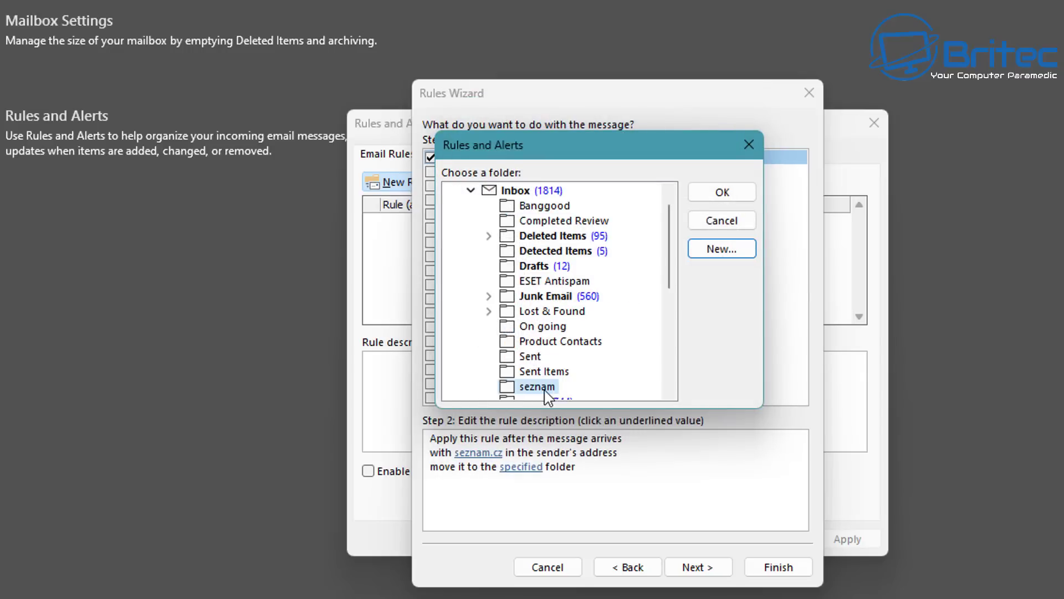
{"action": "left_click", "coordinate": [721, 194]}
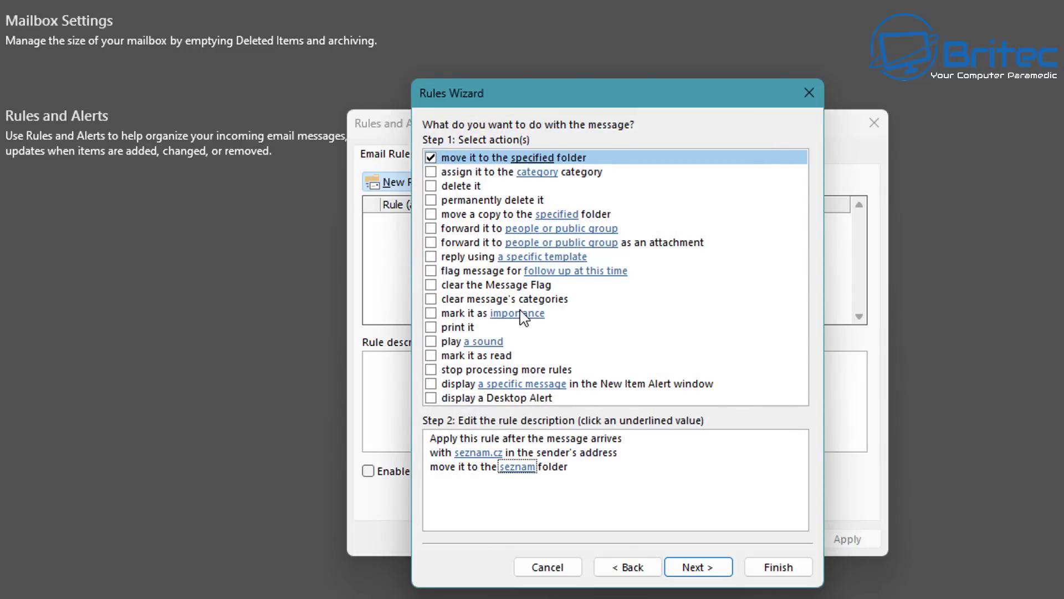
- Proceed to the final rule setup without adding any exceptions
{"action": "left_click", "coordinate": [698, 567]}
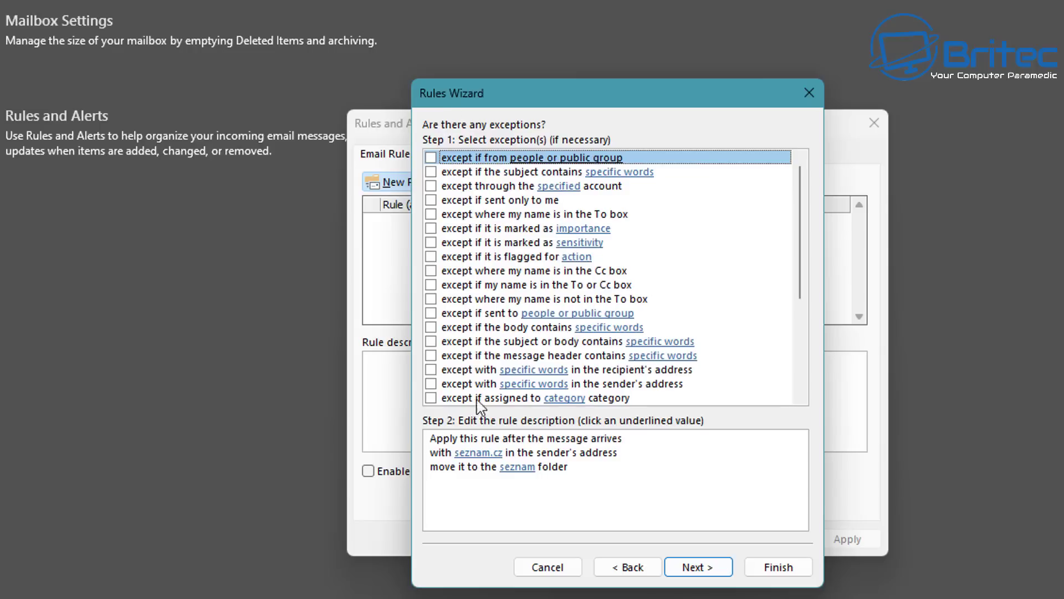
{"action": "left_click", "coordinate": [465, 451]}
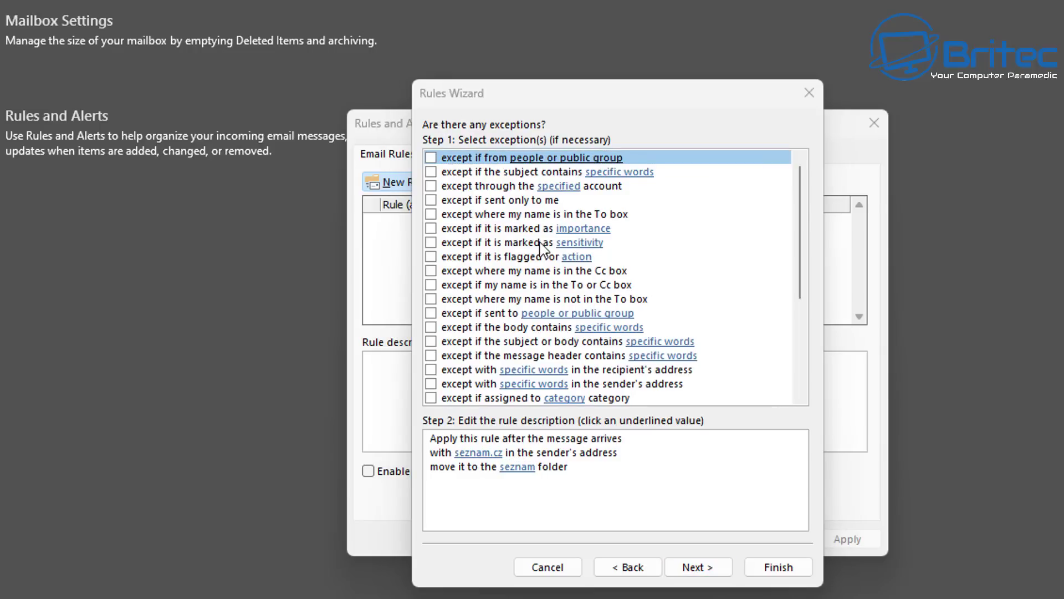
{"action": "left_click", "coordinate": [527, 100]}
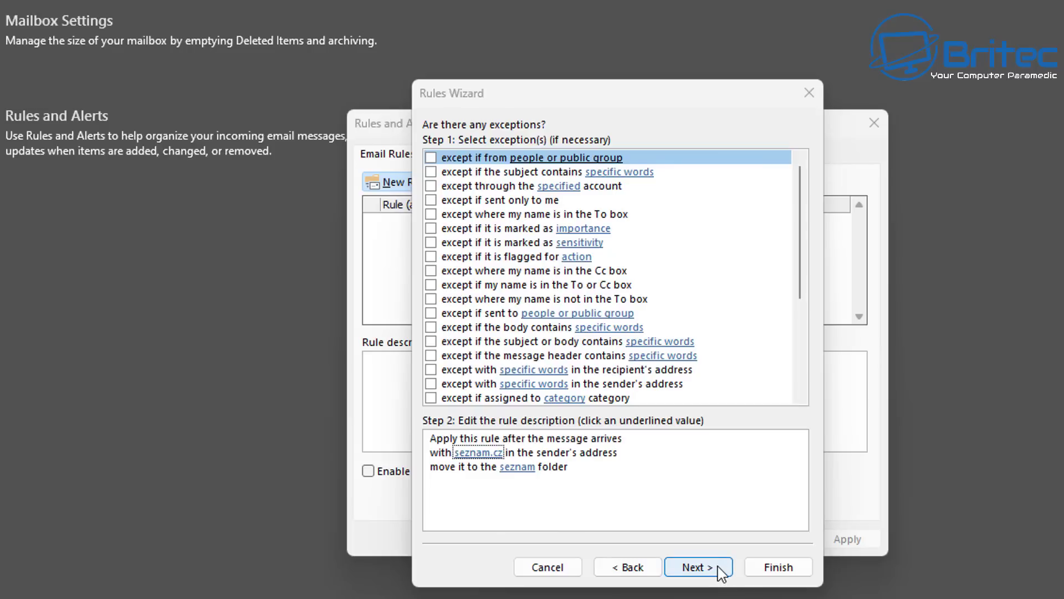
{"action": "left_click", "coordinate": [698, 567]}
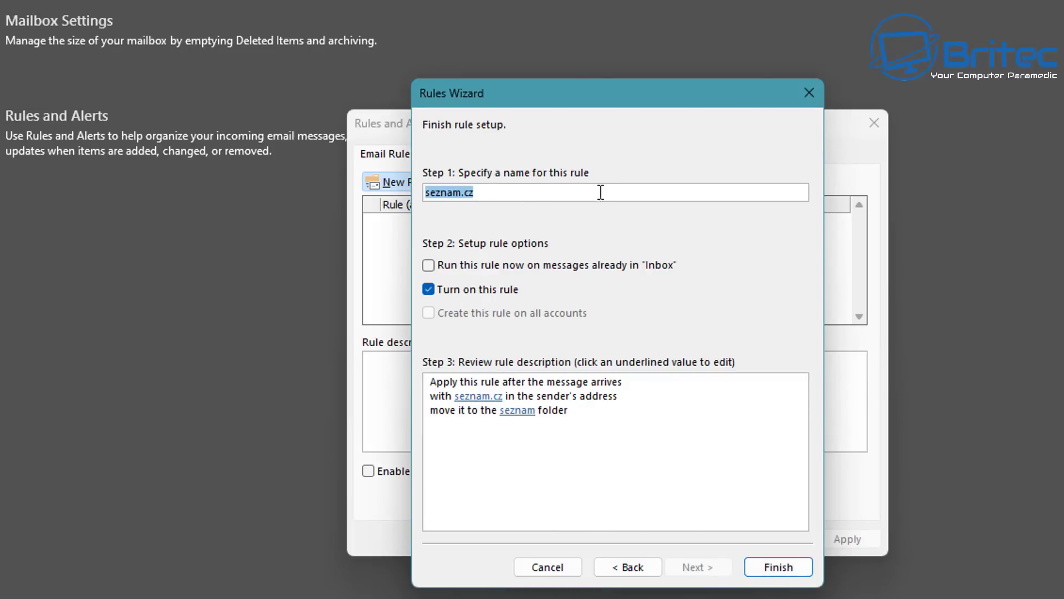
- Set the seznam.cz rule to run now on messages already in the Inbox and finish the rule setup
{"action": "left_click", "coordinate": [432, 266]}
{"action": "left_click_drag", "start_coordinate": [481, 189], "coordinate": [417, 195]}
{"action": "left_click", "coordinate": [480, 192]}
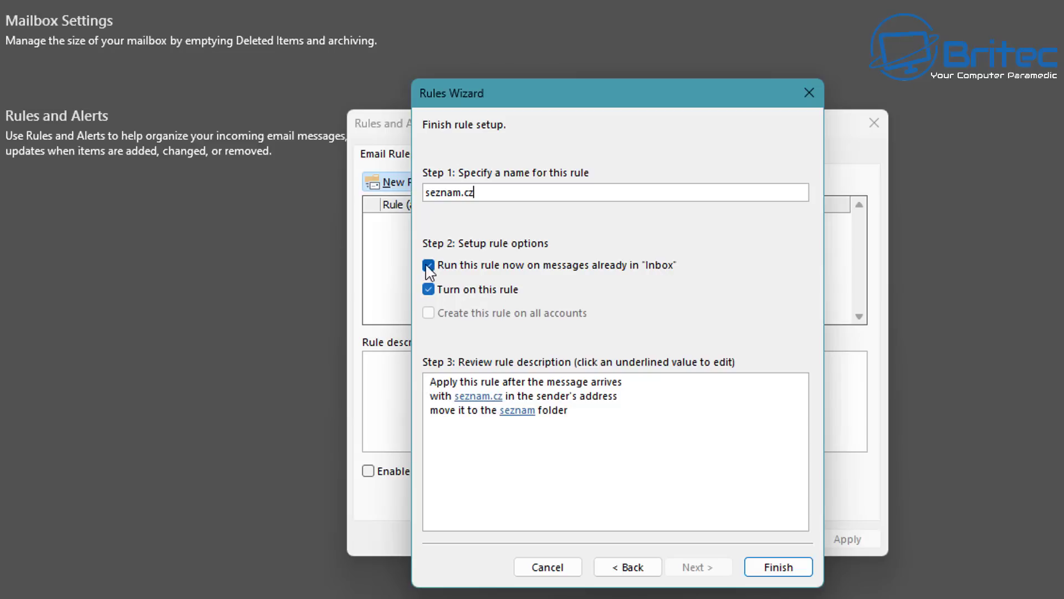
{"action": "left_click", "coordinate": [517, 410]}
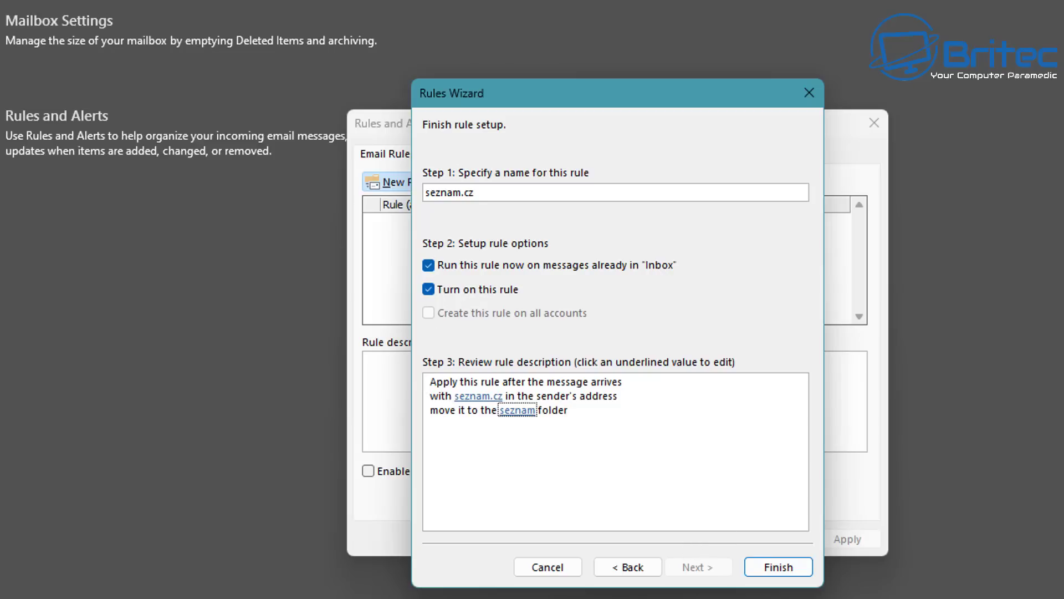
{"action": "left_click", "coordinate": [782, 577]}
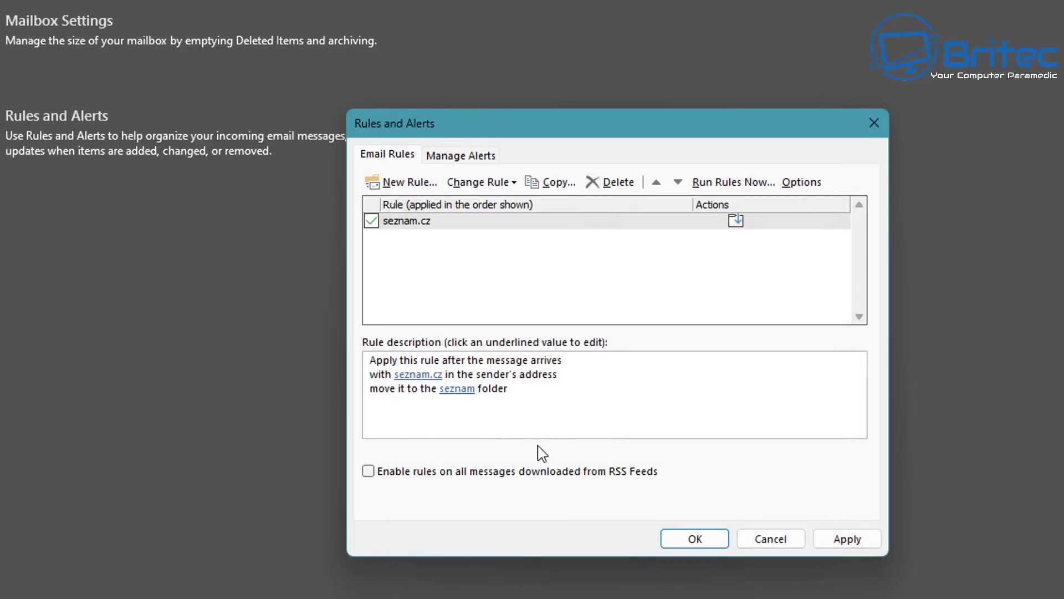
- Apply the new email rule, close the rules manager and return to the mailbox
{"action": "left_click", "coordinate": [853, 546]}
{"action": "left_click", "coordinate": [699, 540]}
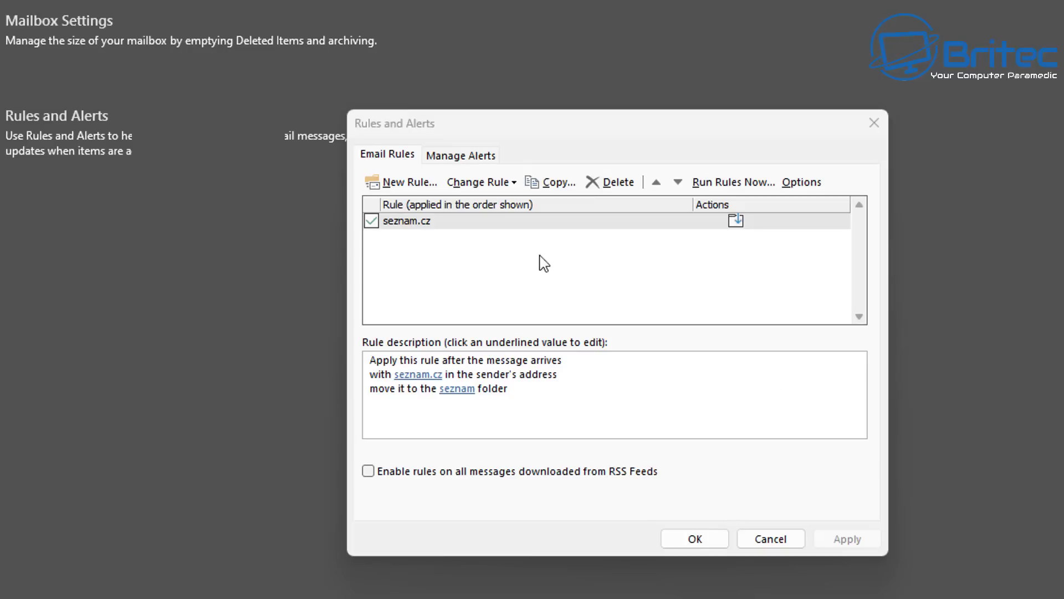
{"action": "left_click", "coordinate": [696, 540]}
{"action": "key", "text": "Escape"}
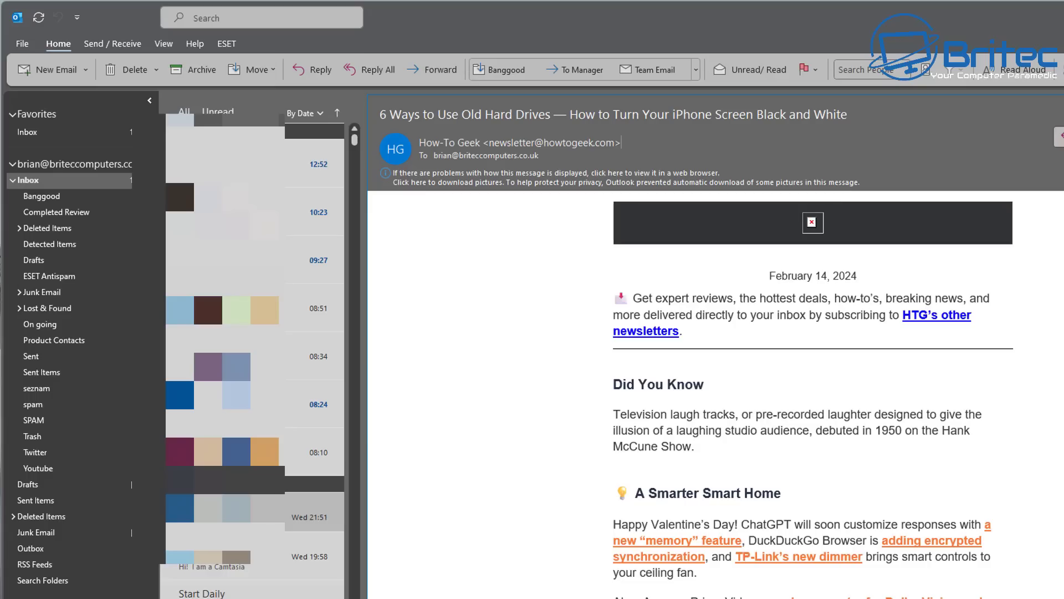
- Open the seznam folder and check the sender addresses of several messages the rule moved there
{"action": "left_click", "coordinate": [39, 390]}
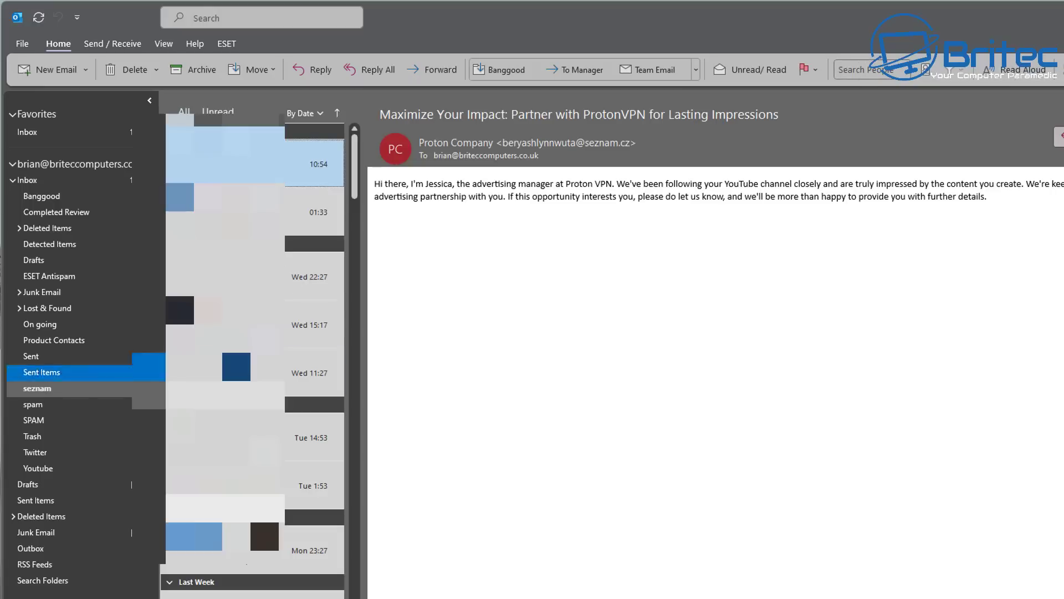
{"action": "left_click", "coordinate": [308, 132]}
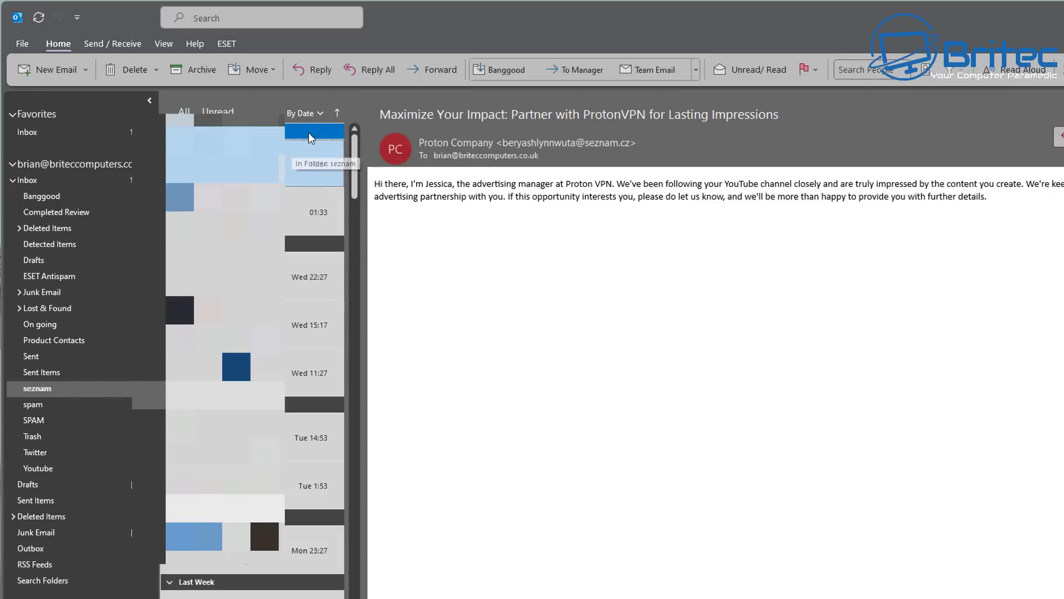
{"action": "scroll", "coordinate": [255, 366], "scroll_direction": "down", "scroll_amount": 2}
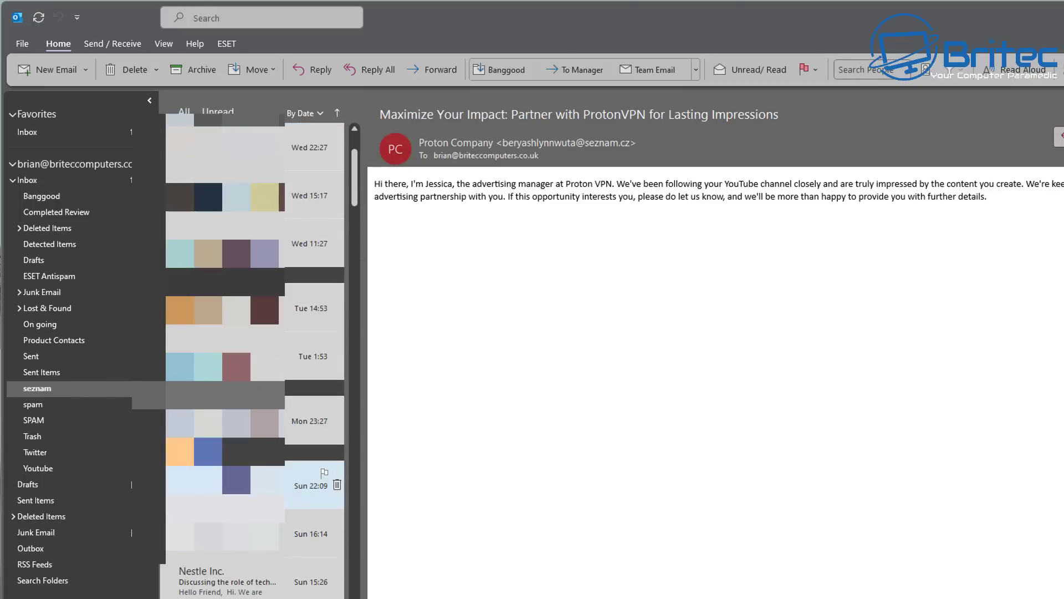
{"action": "left_click", "coordinate": [255, 485]}
{"action": "left_click", "coordinate": [255, 533]}
{"action": "left_click", "coordinate": [244, 582]}
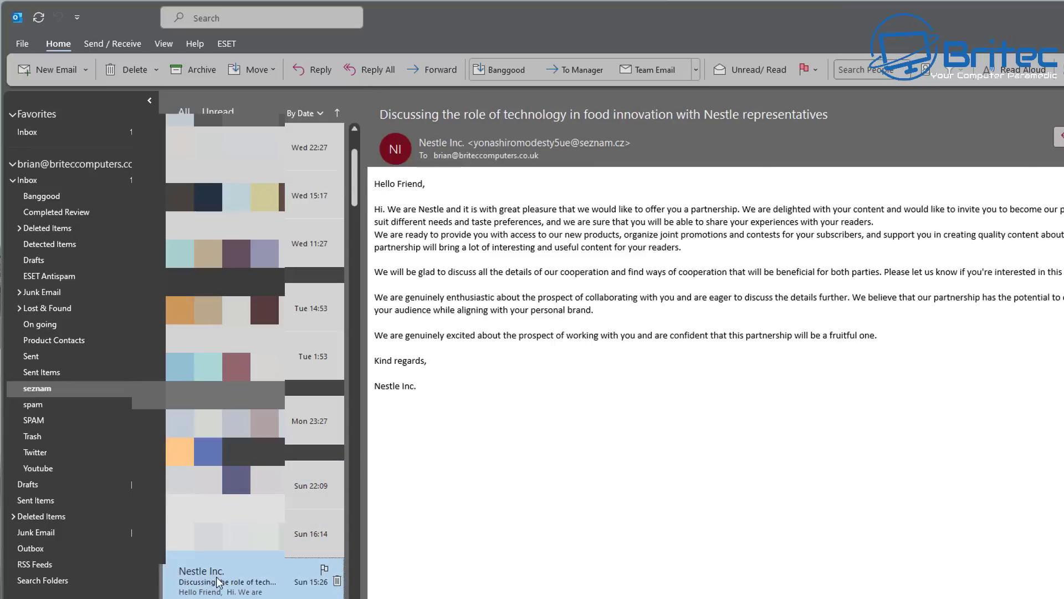
{"action": "scroll", "coordinate": [255, 488], "scroll_direction": "down", "scroll_amount": 5}
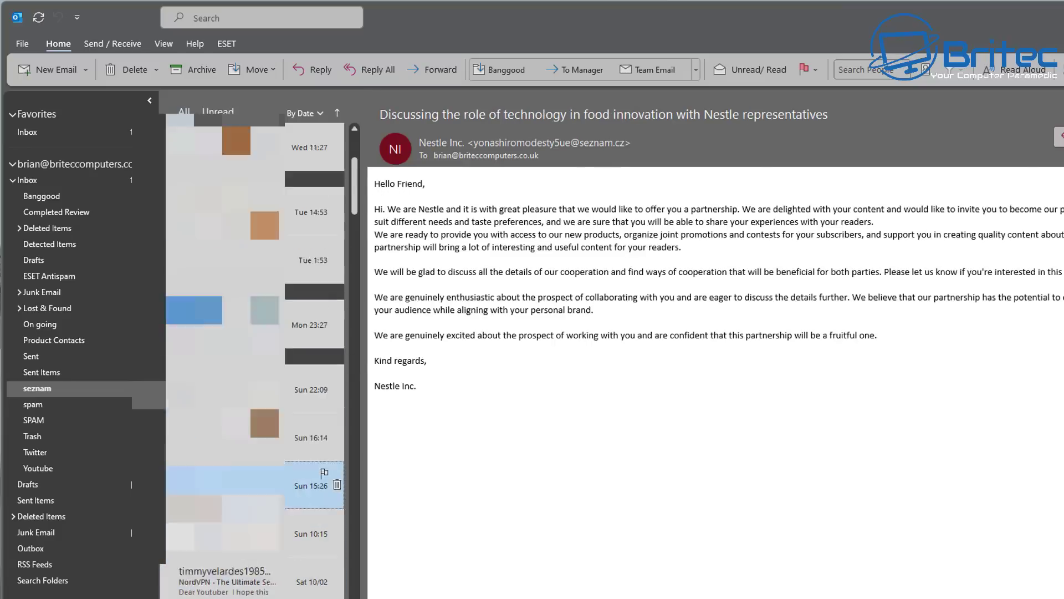
{"action": "left_click", "coordinate": [255, 499]}
{"action": "left_click", "coordinate": [255, 451]}
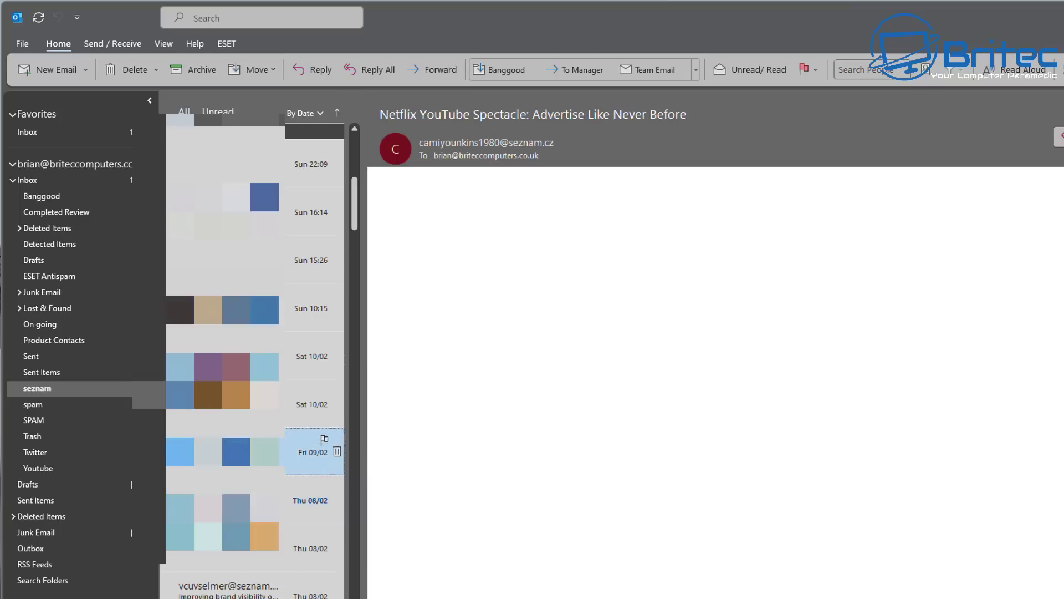
{"action": "left_click", "coordinate": [255, 308]}
{"action": "left_click", "coordinate": [255, 260]}
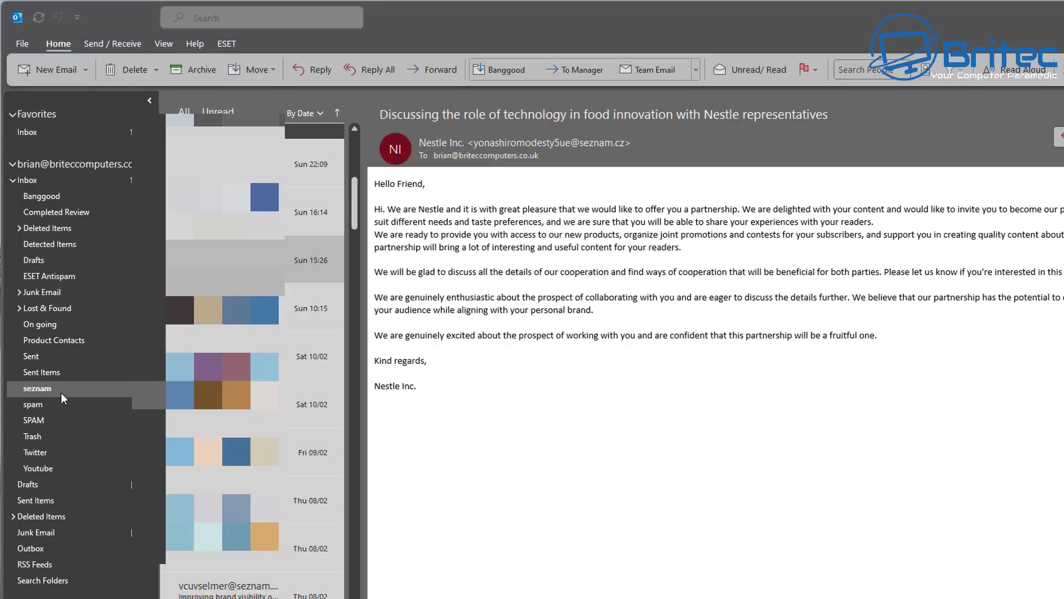
{"action": "right_click", "coordinate": [42, 387]}
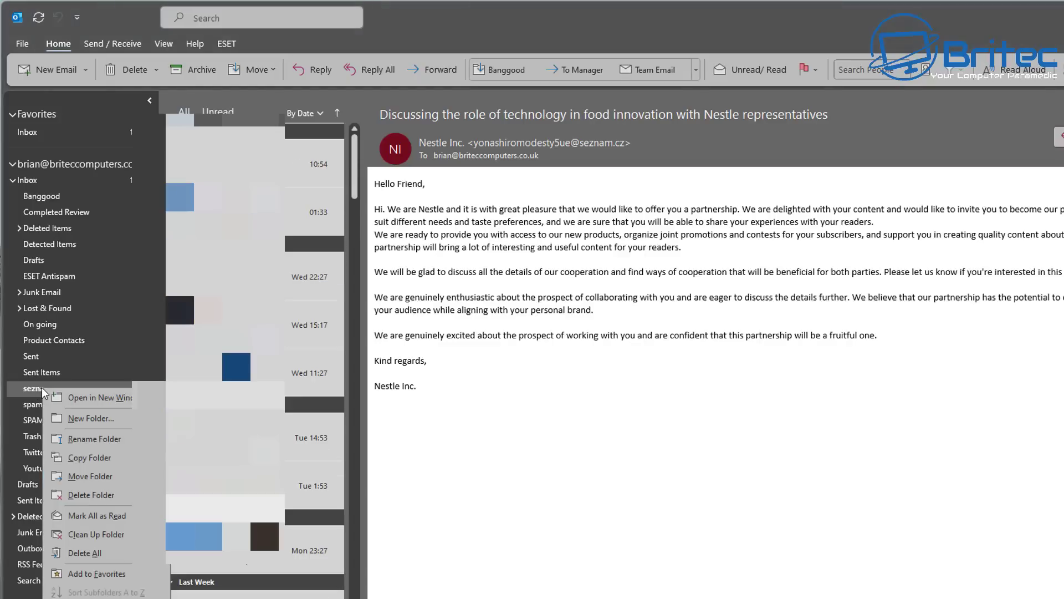
{"action": "left_click", "coordinate": [534, 557]}
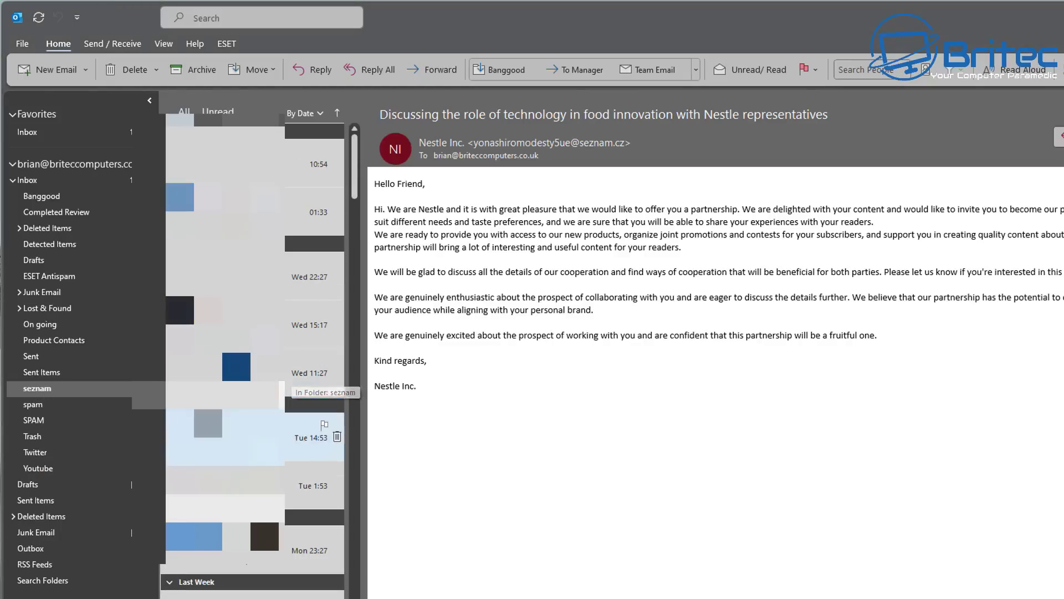
{"action": "scroll", "coordinate": [306, 385], "scroll_direction": "down", "scroll_amount": 2}
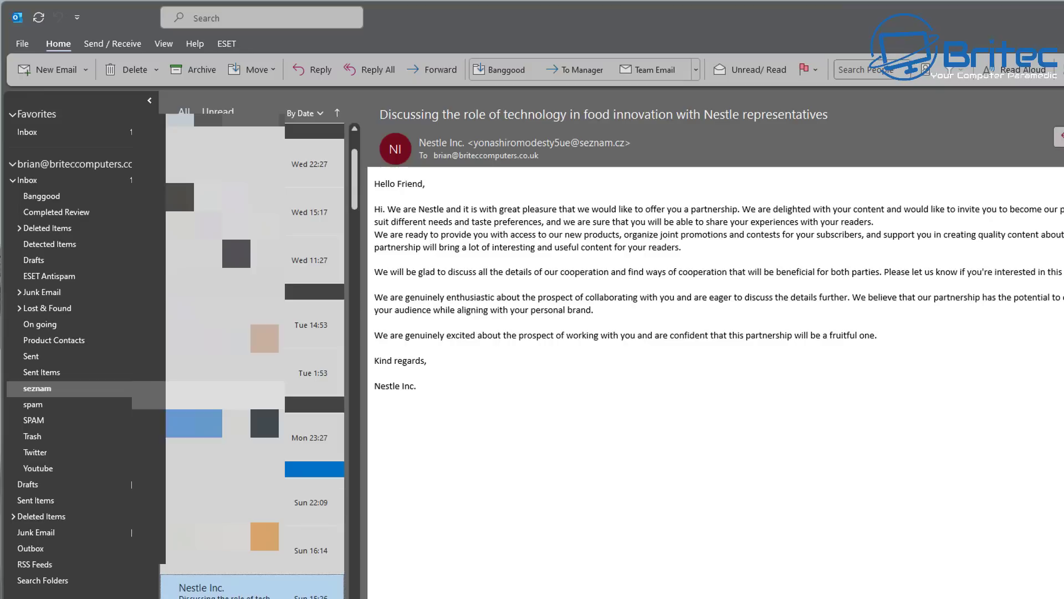
{"action": "left_click", "coordinate": [35, 501]}
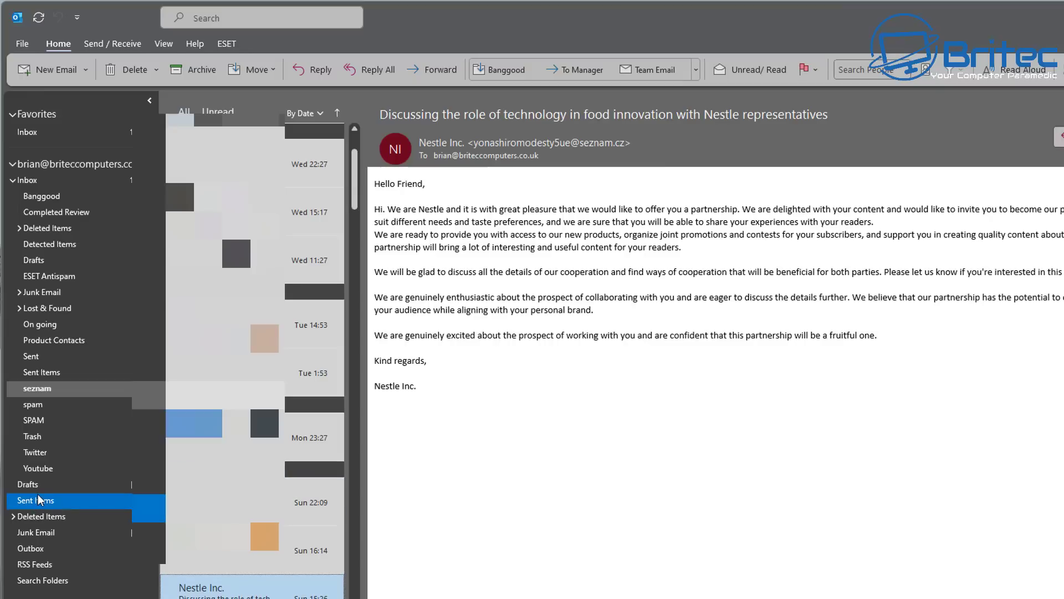
{"action": "left_click_drag", "start_coordinate": [39, 500], "coordinate": [114, 394]}
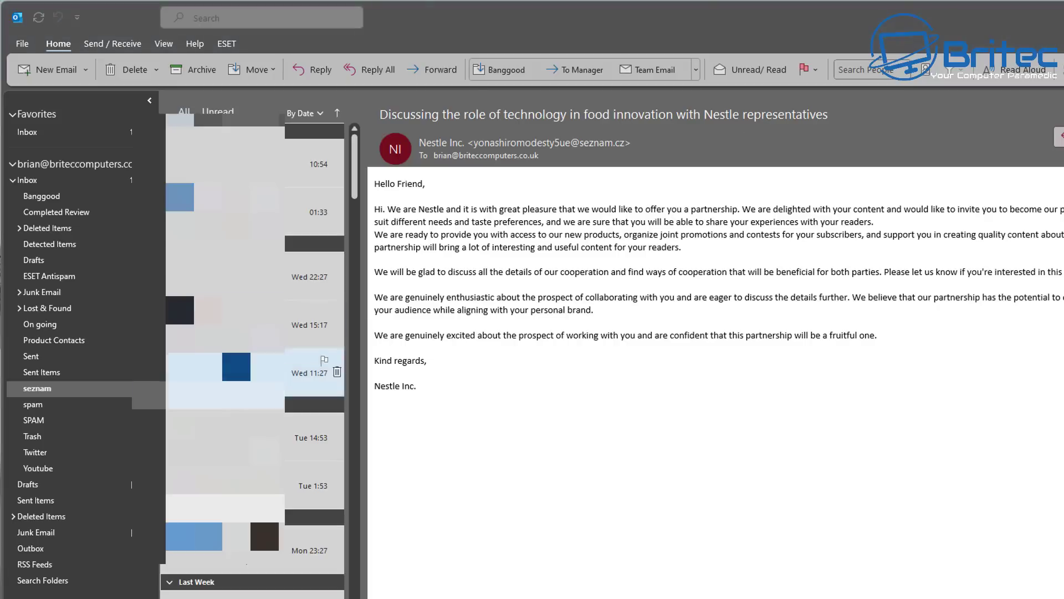
- Delete all messages in the seznam folder, confirming their move to Deleted Items
{"action": "right_click", "coordinate": [35, 390]}
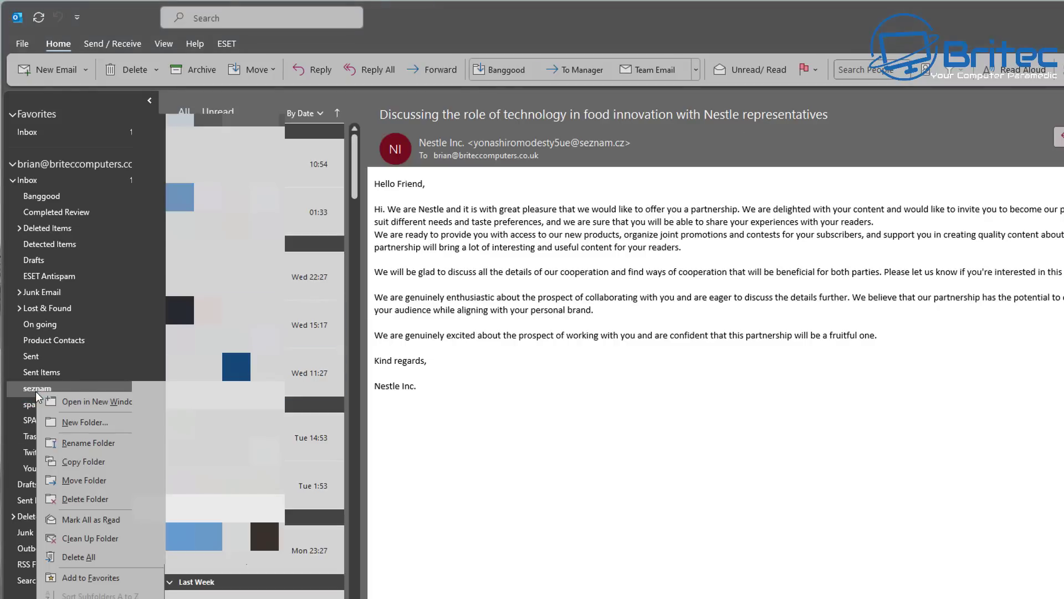
{"action": "left_click", "coordinate": [86, 557]}
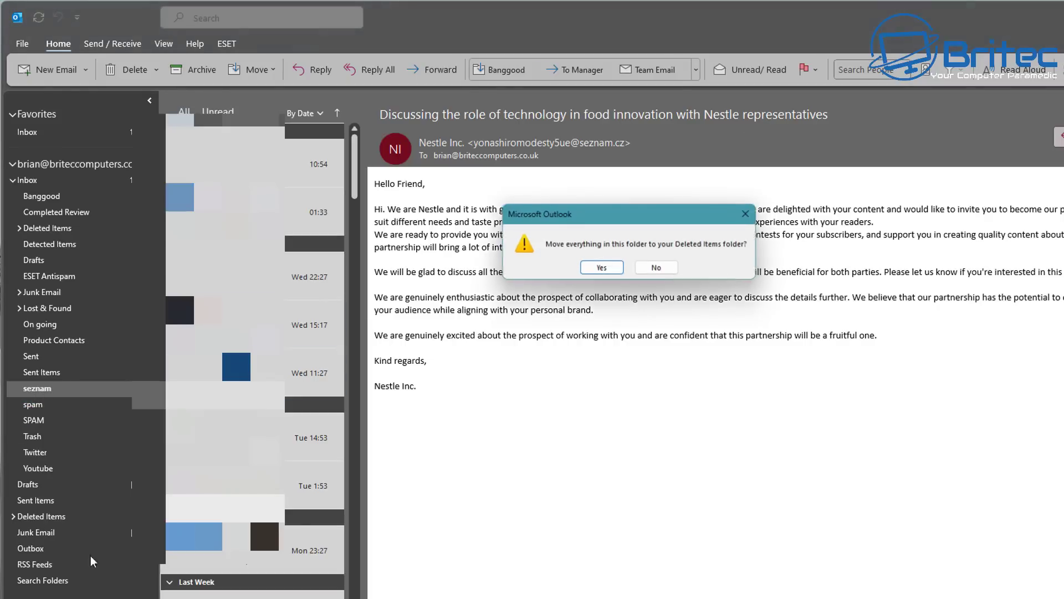
{"action": "left_click", "coordinate": [610, 272]}
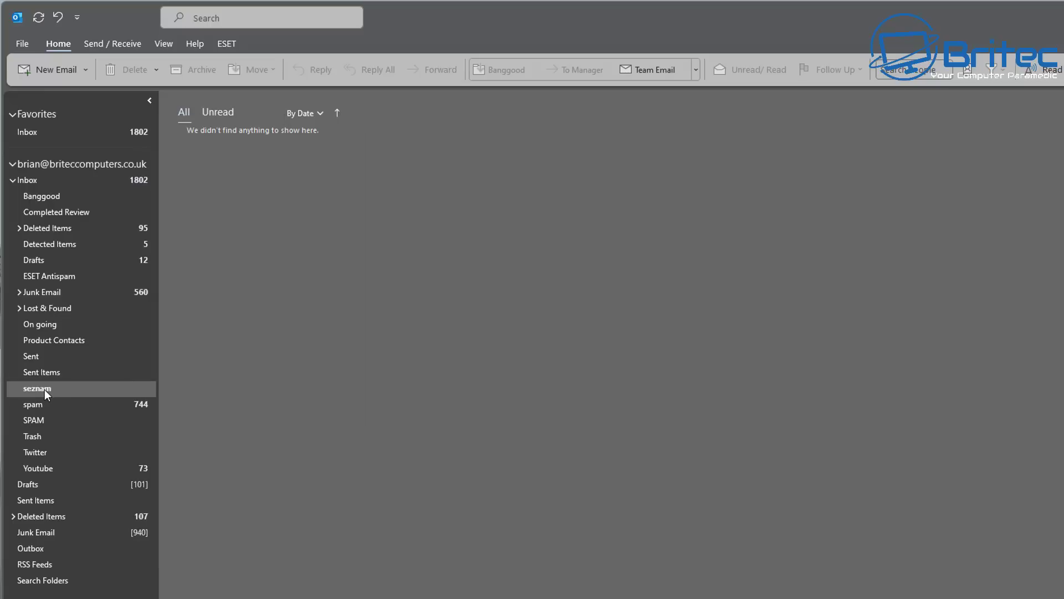
{"action": "mouse_move", "coordinate": [45, 389]}
{"action": "left_mouse_down"}
{"action": "mouse_move", "coordinate": [61, 347]}
{"action": "mouse_move", "coordinate": [54, 391]}
{"action": "left_mouse_up"}
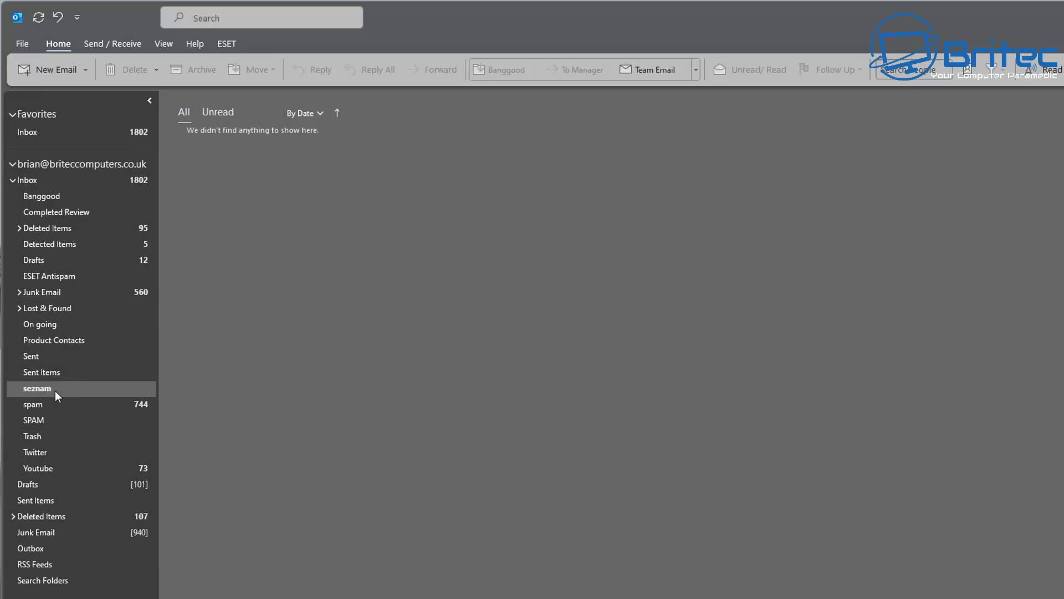
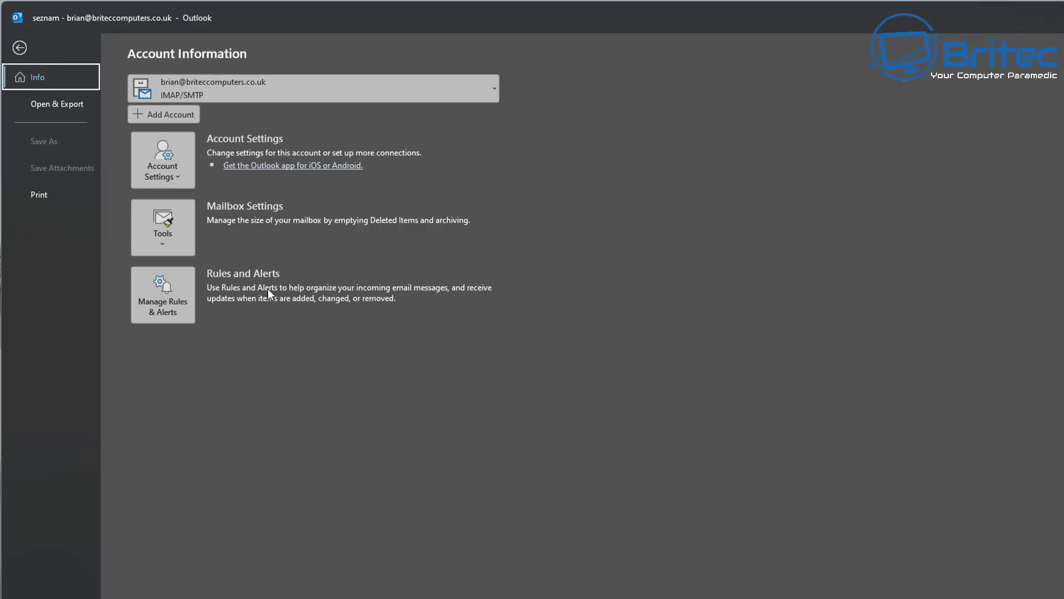
- Open the existing seznam.cz rule for editing and proceed to its list of actions
{"action": "left_click", "coordinate": [180, 305]}
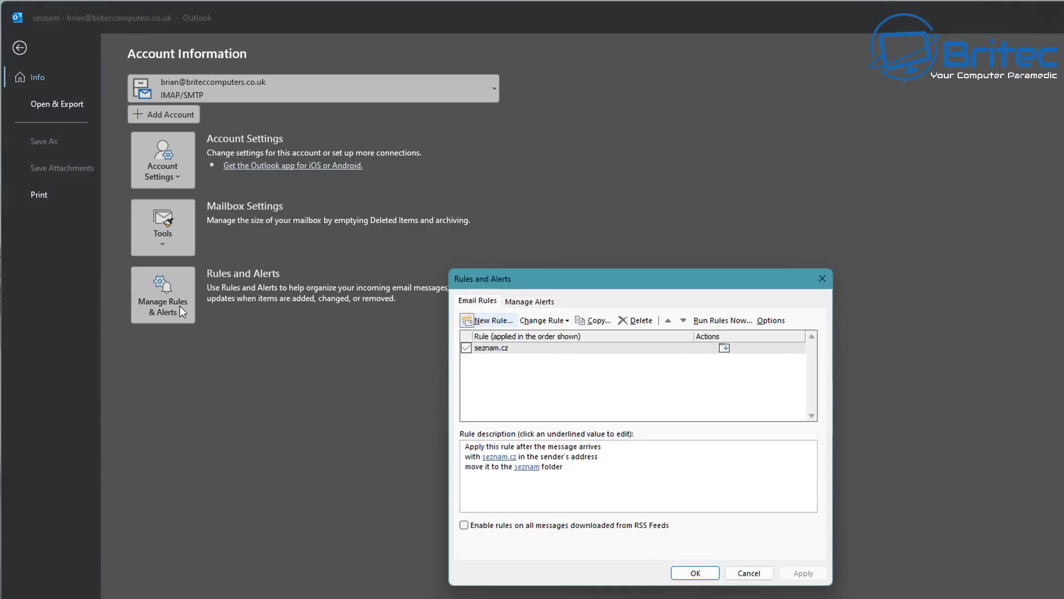
{"action": "left_click", "coordinate": [500, 350]}
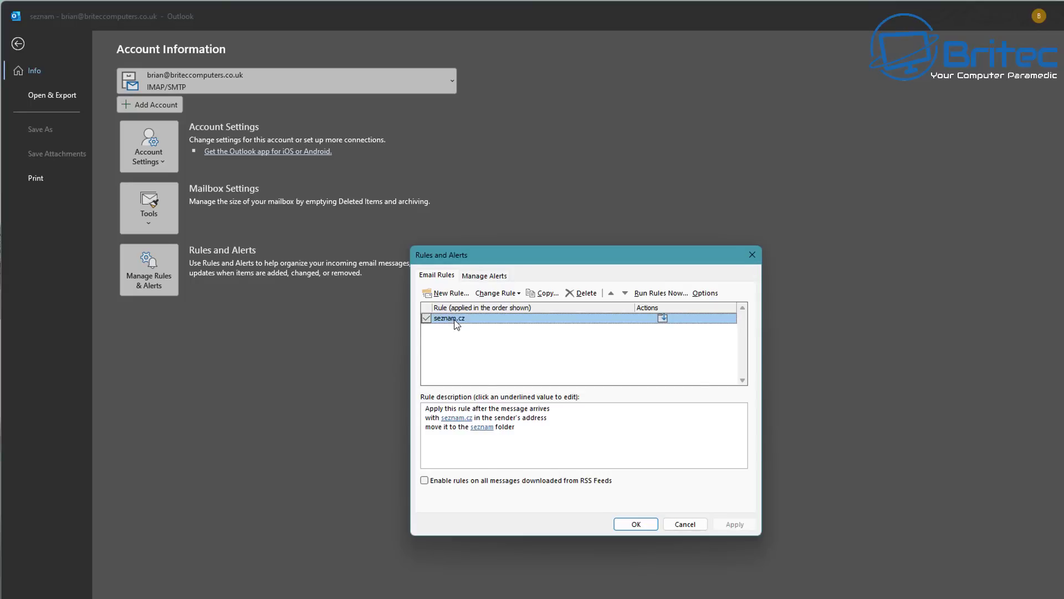
{"action": "double_click", "coordinate": [455, 320]}
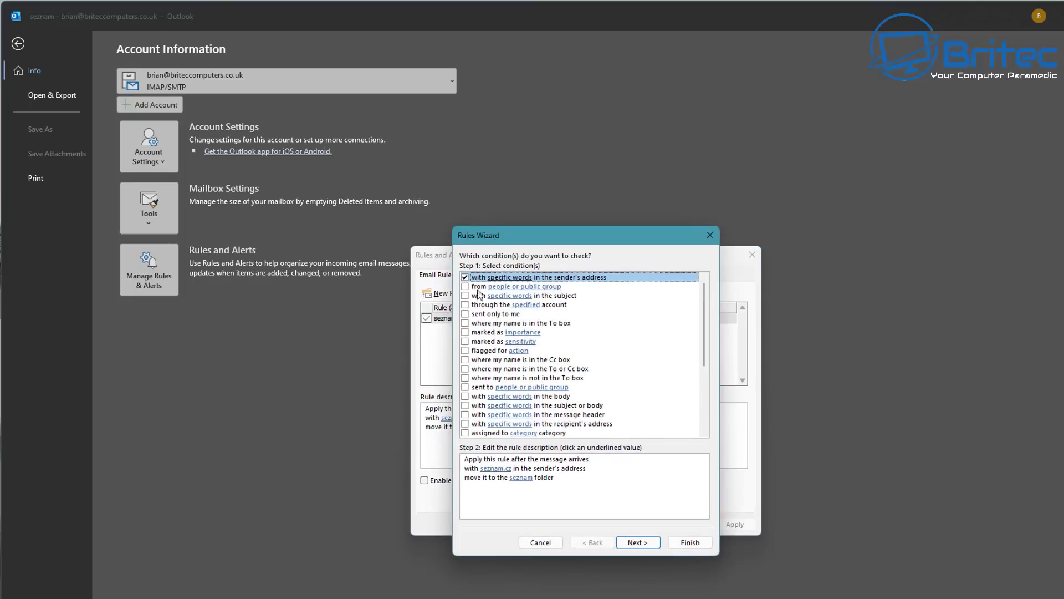
{"action": "left_click", "coordinate": [511, 461]}
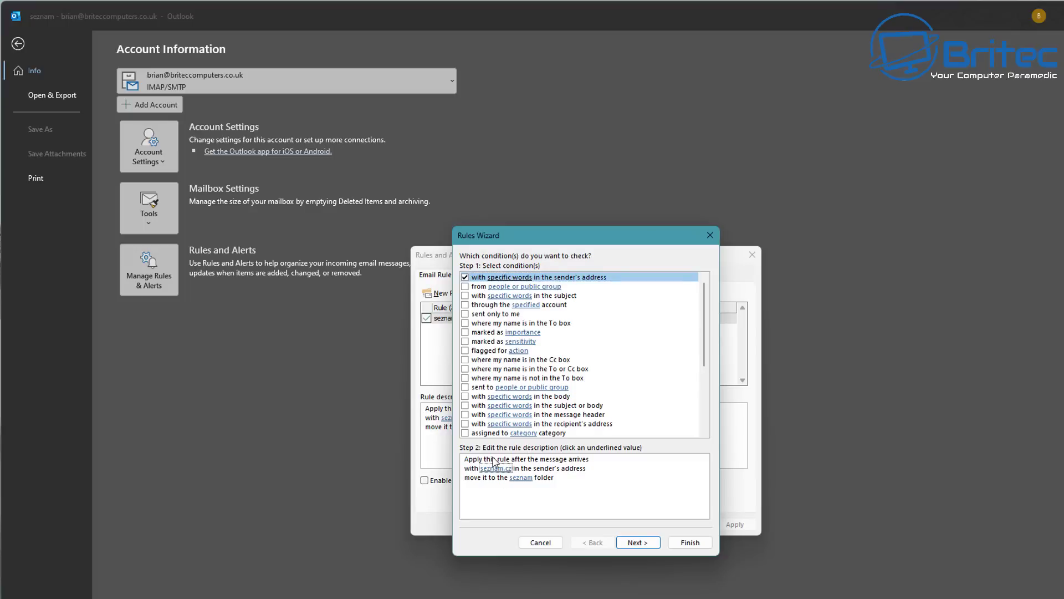
{"action": "left_click", "coordinate": [638, 542]}
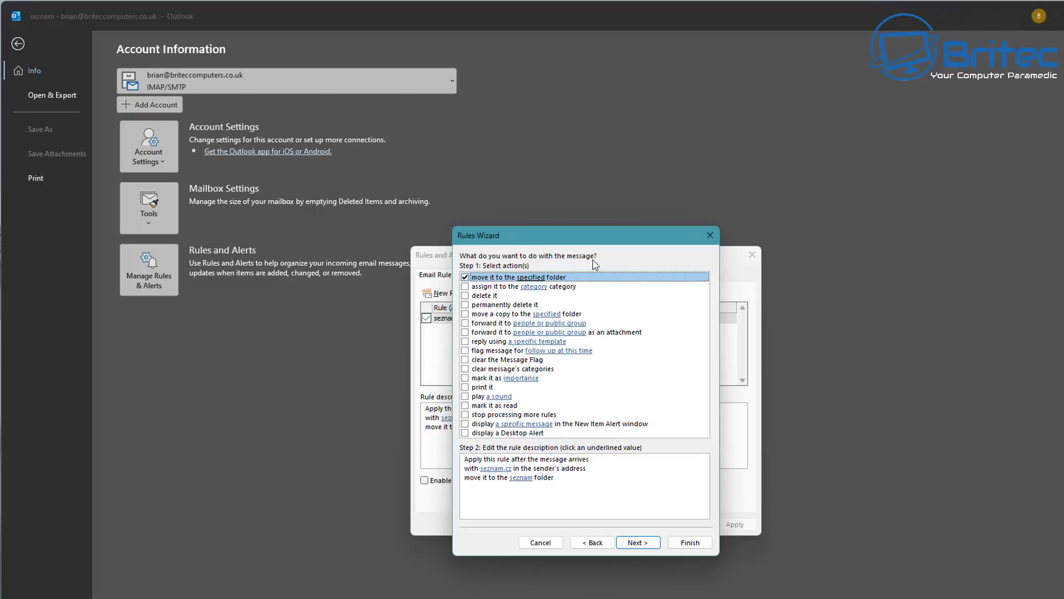
- Change the rule's move destination to the Junk Email folder and add the "delete it" action
{"action": "left_click", "coordinate": [465, 296]}
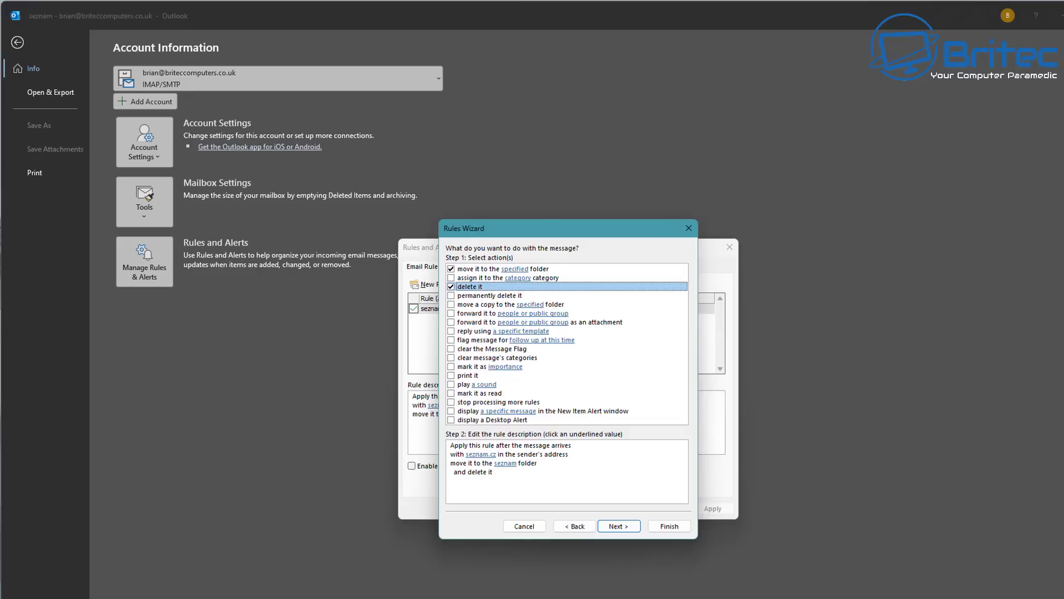
{"action": "left_click", "coordinate": [451, 287]}
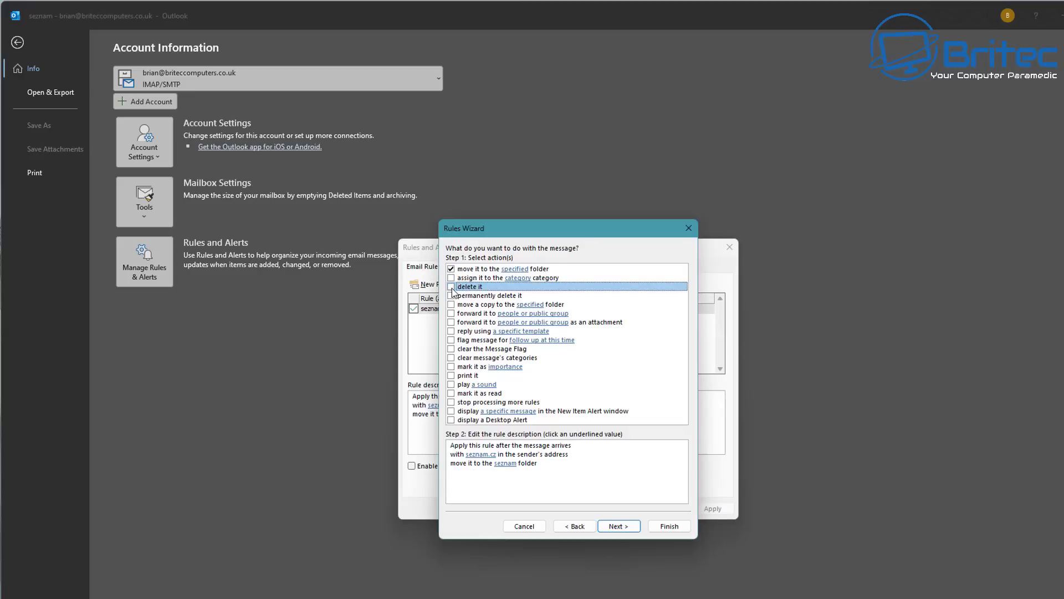
{"action": "left_click", "coordinate": [516, 271]}
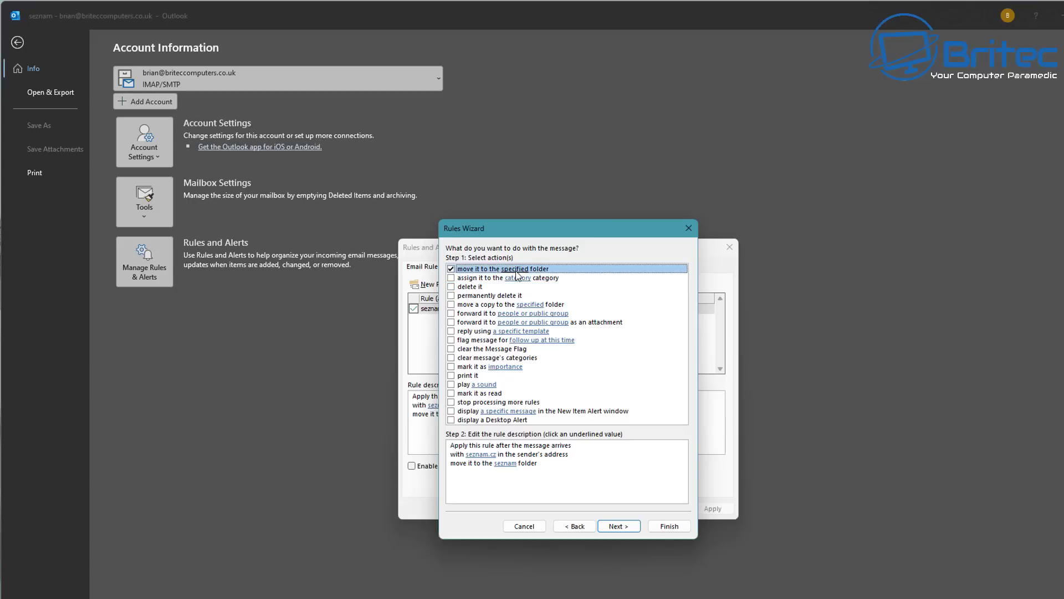
{"action": "left_click", "coordinate": [499, 462]}
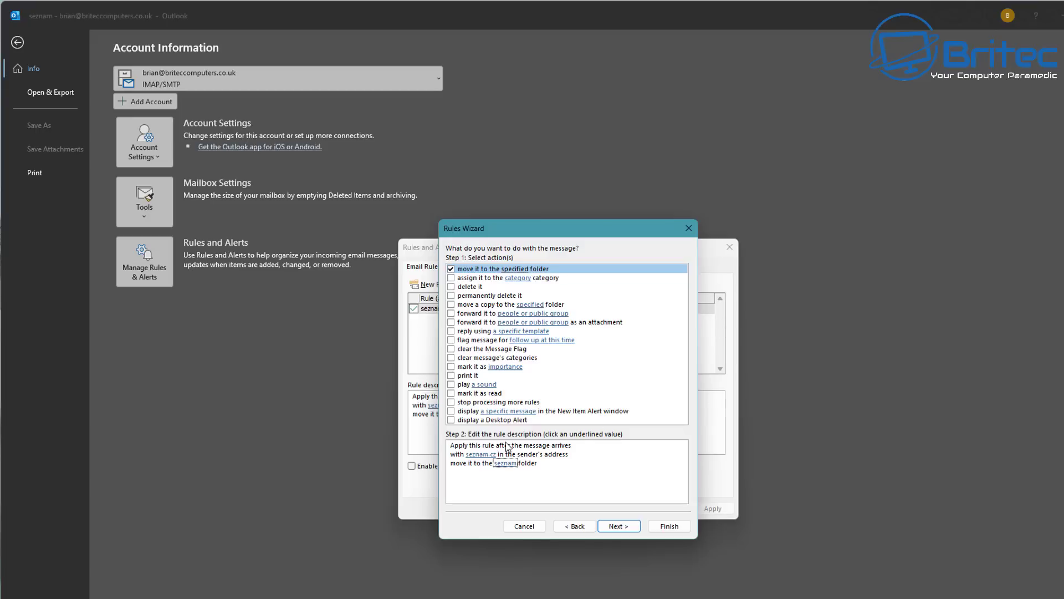
{"action": "left_click", "coordinate": [502, 466]}
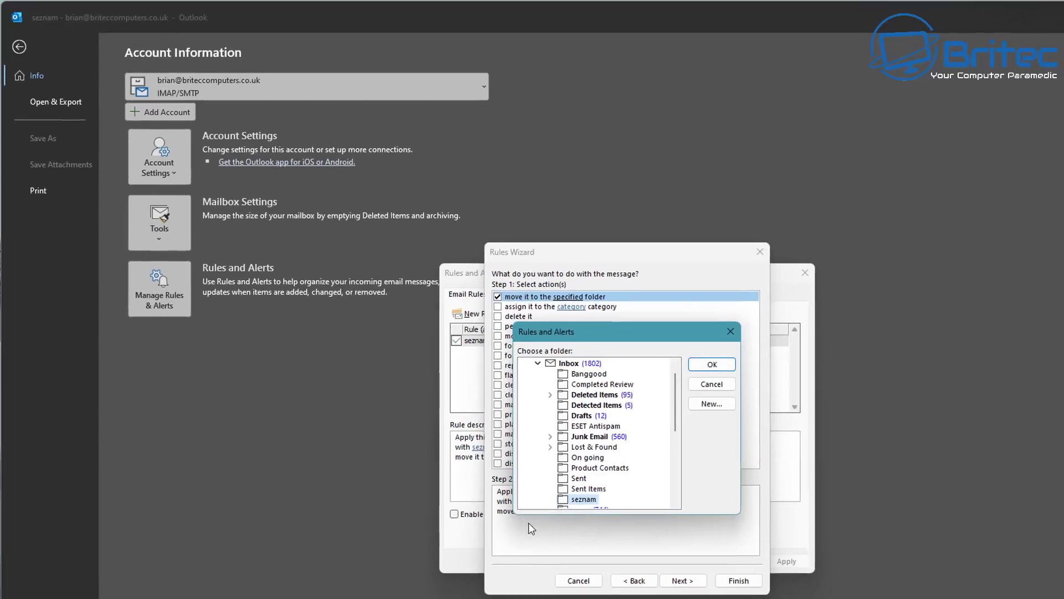
{"action": "left_click", "coordinate": [558, 413]}
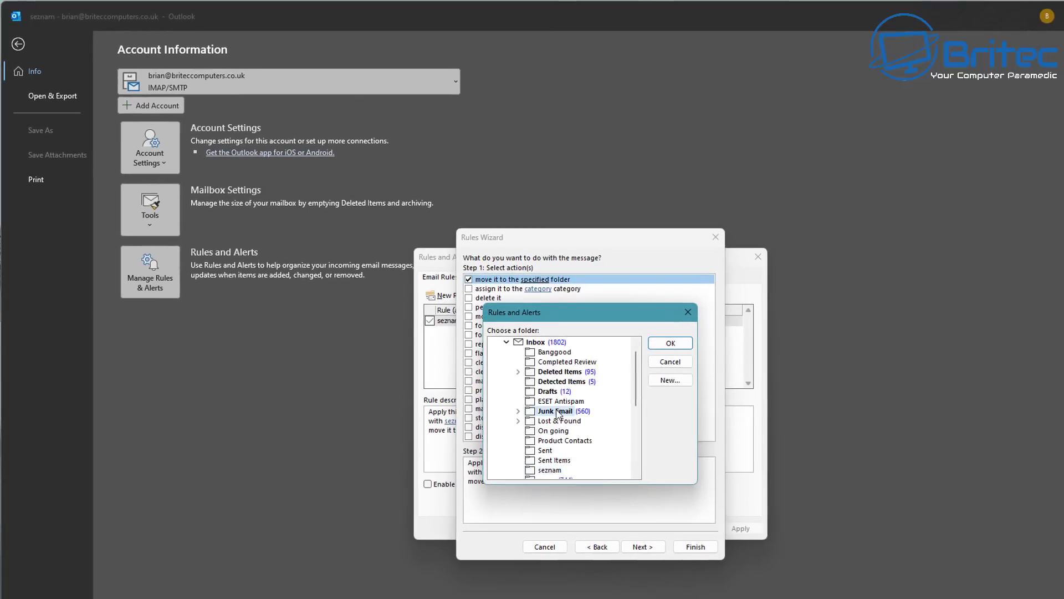
{"action": "left_click", "coordinate": [669, 345]}
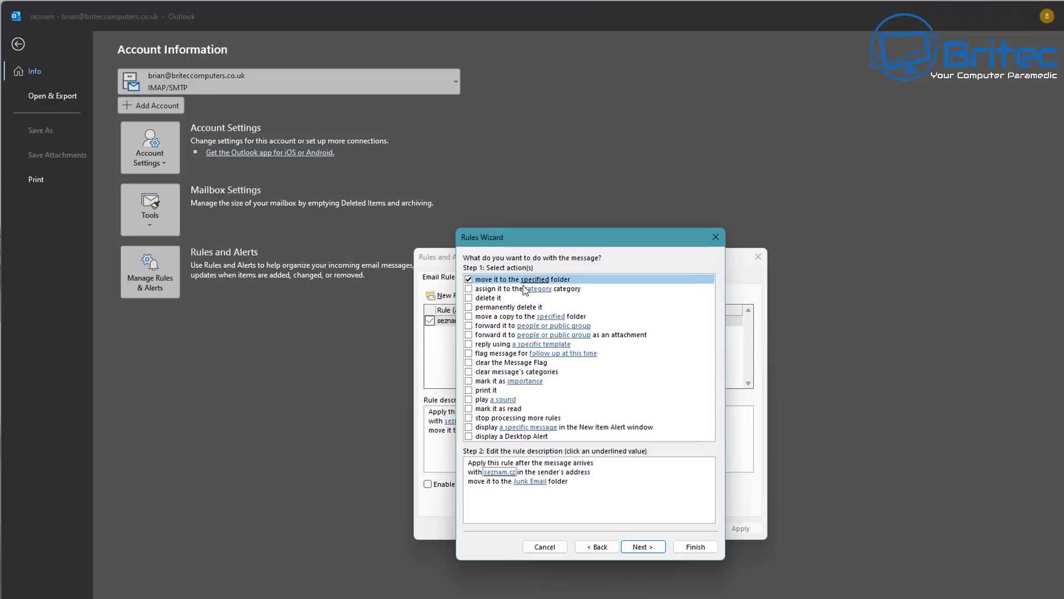
{"action": "left_click", "coordinate": [468, 298]}
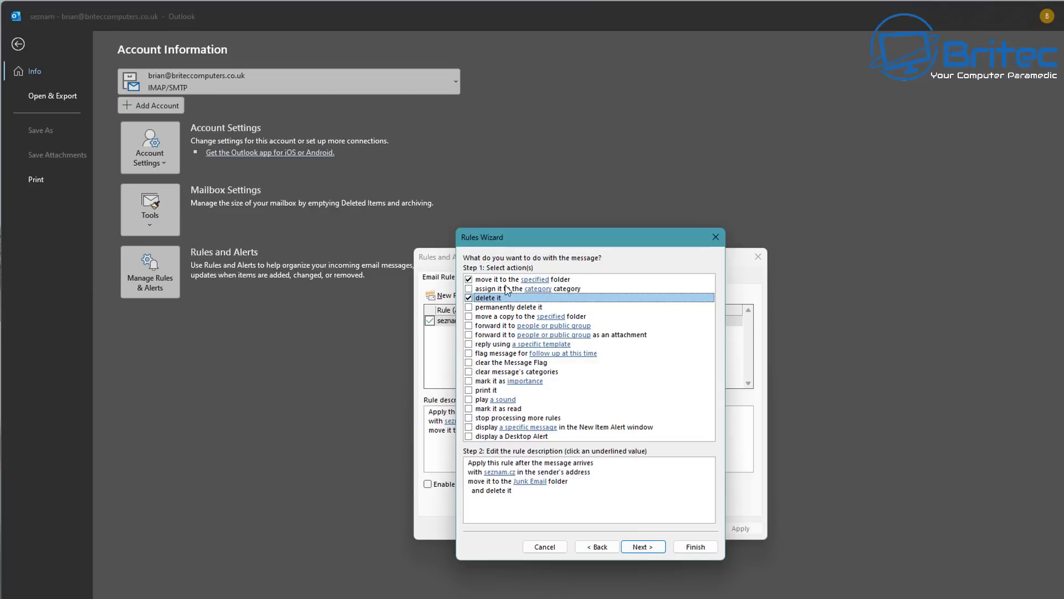
- Finish the seznam.cz rule without exceptions, run it now on messages already in the Inbox, and apply and save the rule changes
{"action": "key", "text": "Tab"}
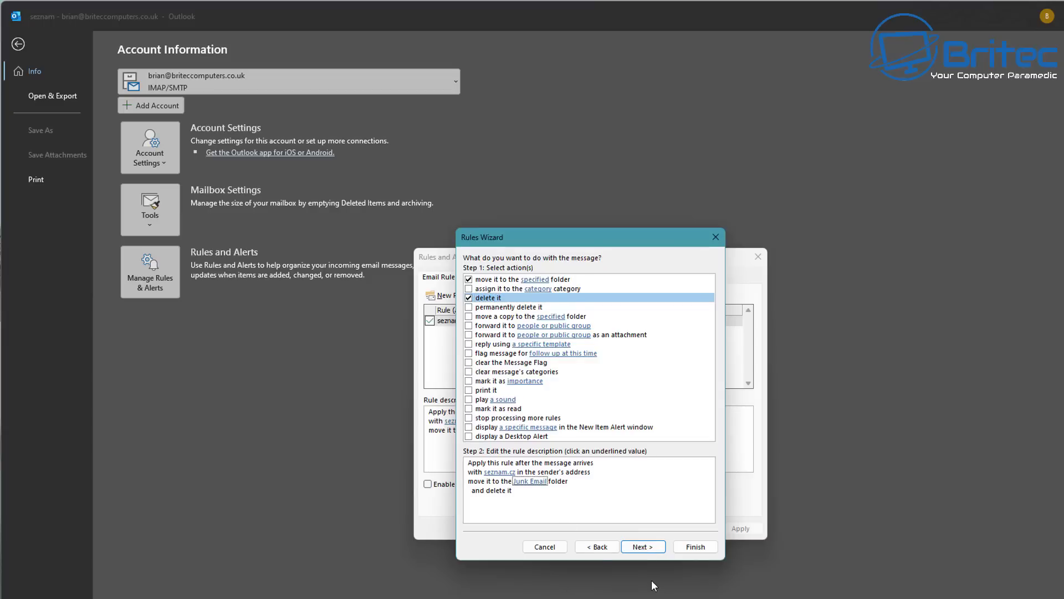
{"action": "left_click", "coordinate": [644, 551]}
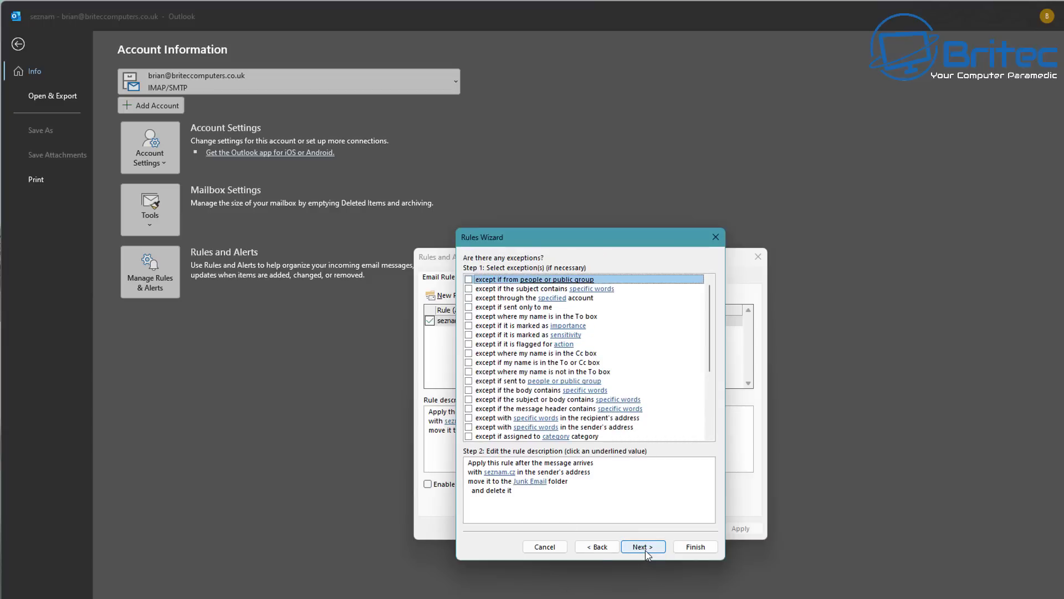
{"action": "left_click", "coordinate": [645, 552]}
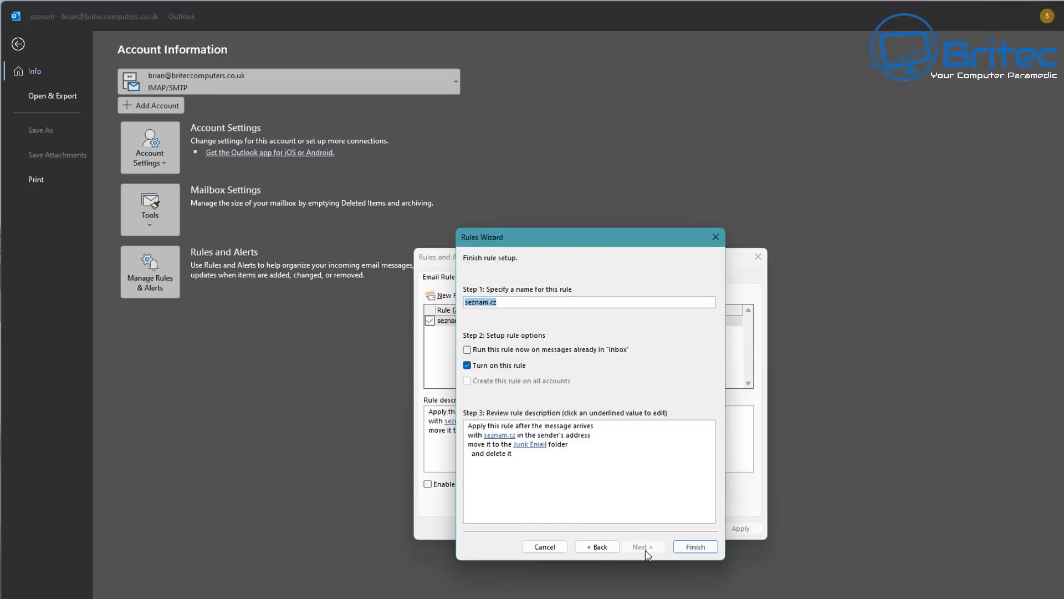
{"action": "left_click", "coordinate": [494, 350]}
{"action": "left_click", "coordinate": [695, 546]}
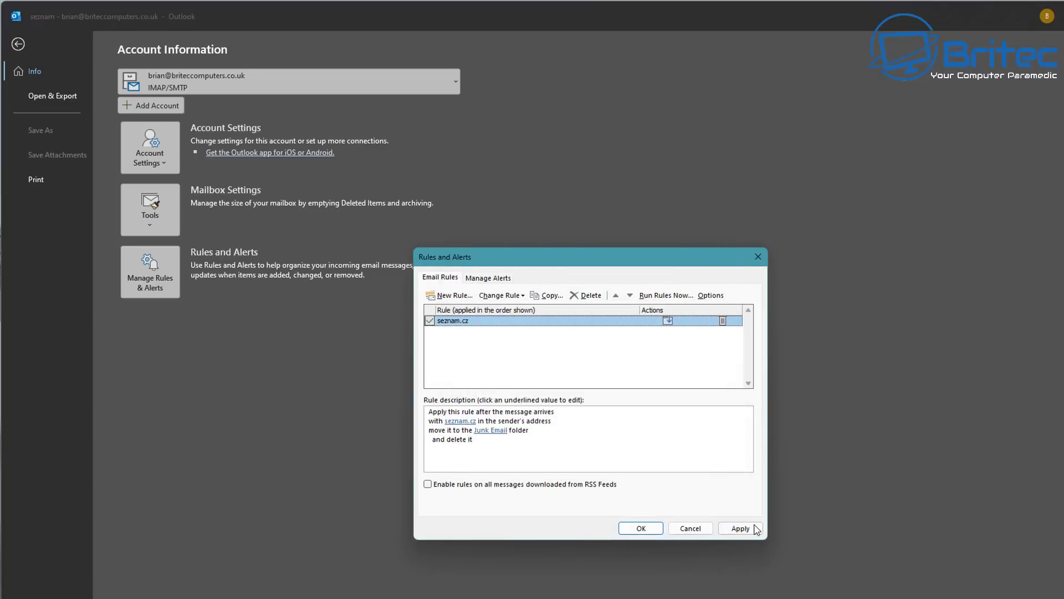
{"action": "left_click", "coordinate": [753, 528]}
{"action": "left_click", "coordinate": [642, 528]}
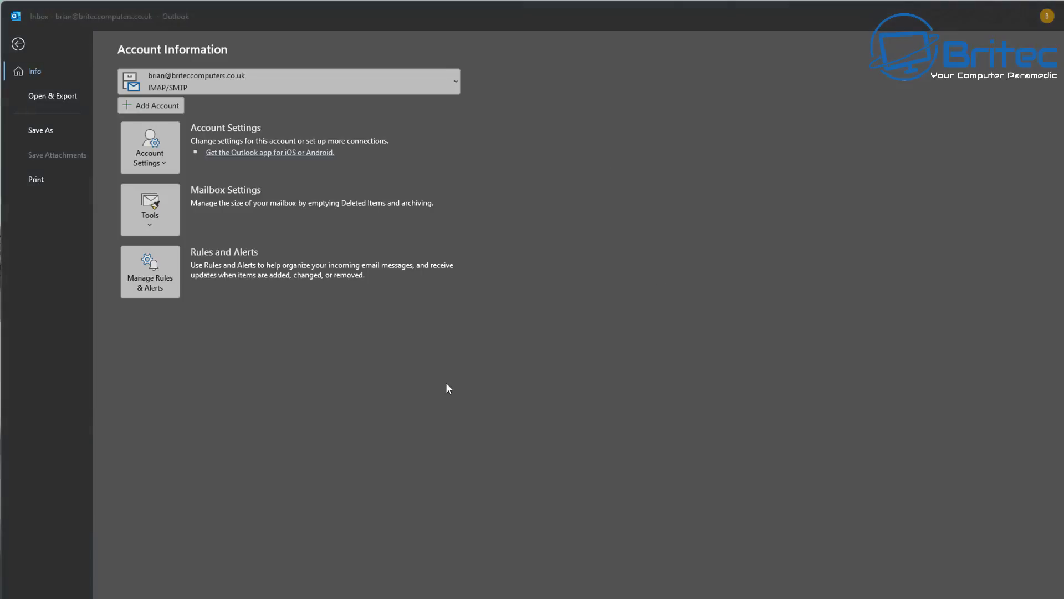
- Reopen the seznam.cz rule for editing and add journoresearch.org to the words searched for in the sender's address
{"action": "left_click", "coordinate": [168, 280]}
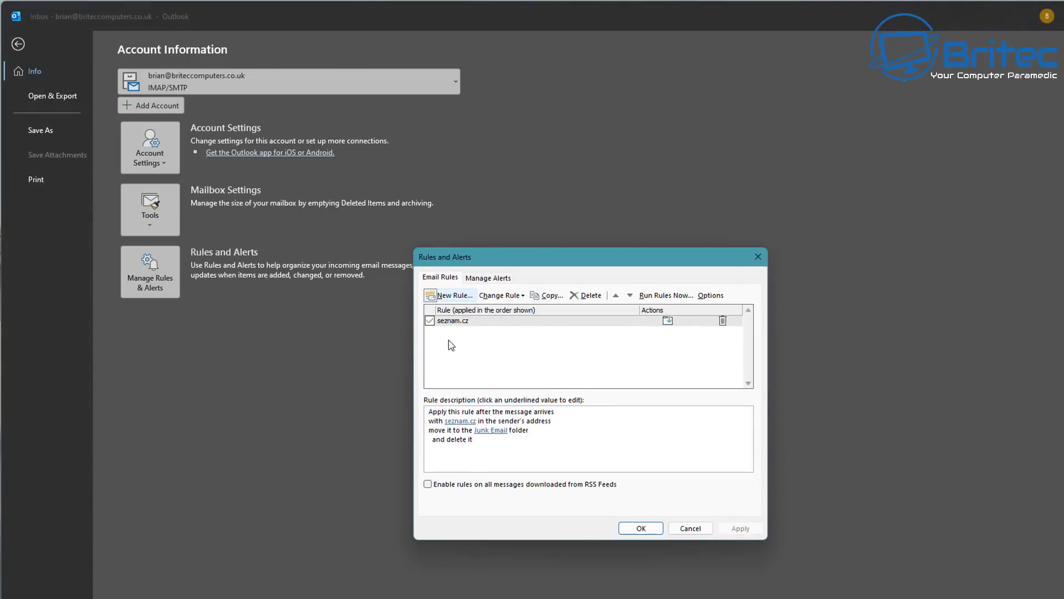
{"action": "left_click", "coordinate": [504, 453]}
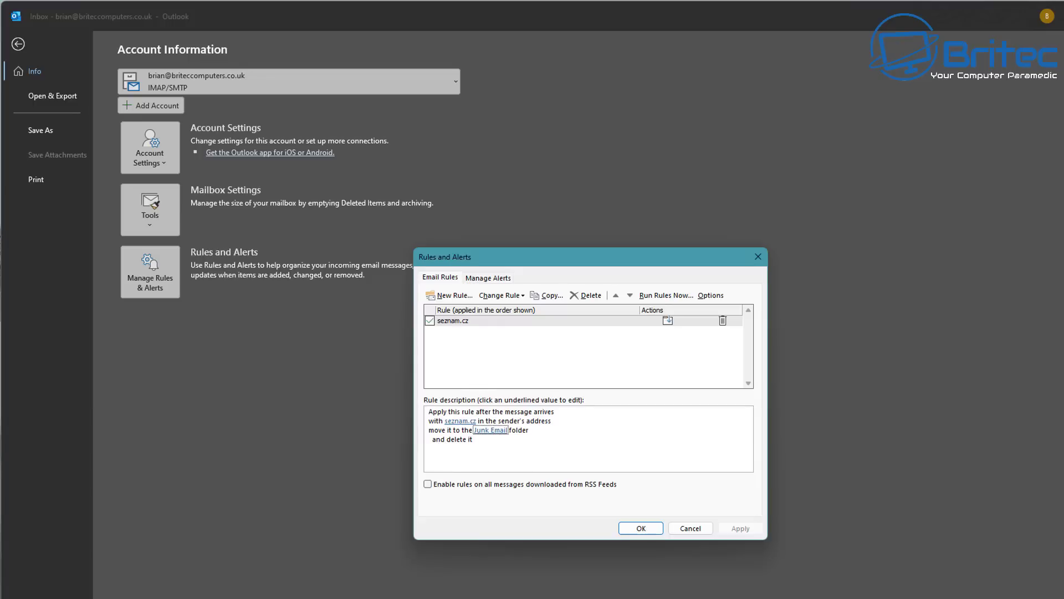
{"action": "left_click", "coordinate": [462, 325]}
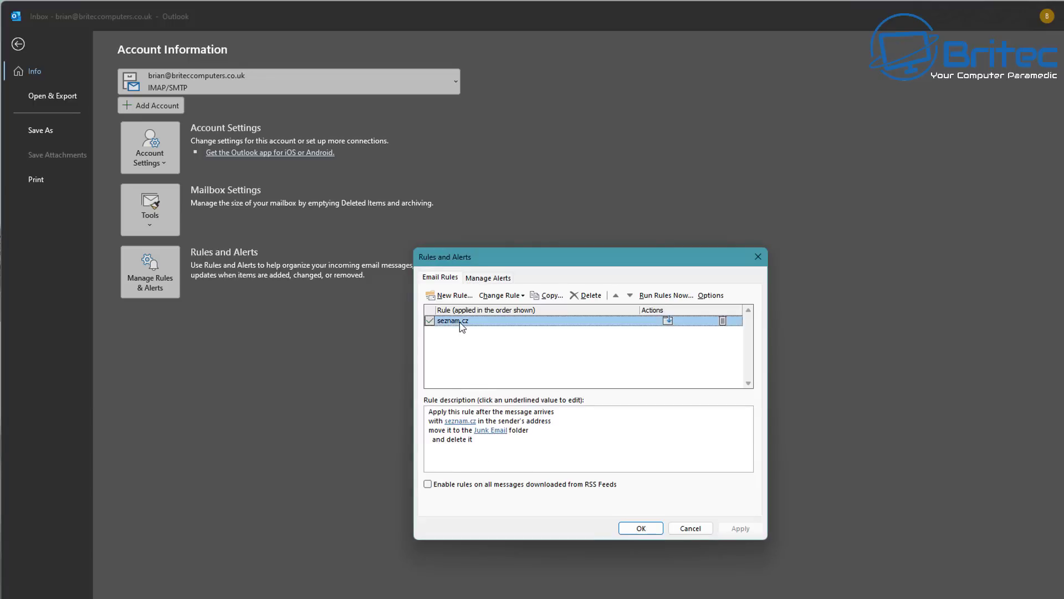
{"action": "double_click", "coordinate": [461, 325]}
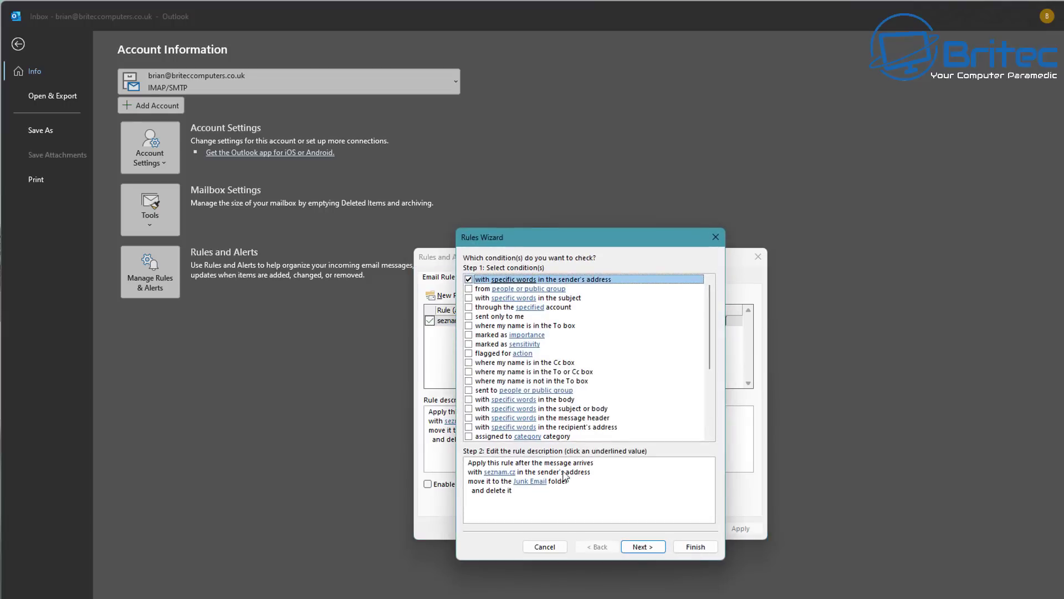
{"action": "left_click", "coordinate": [497, 472]}
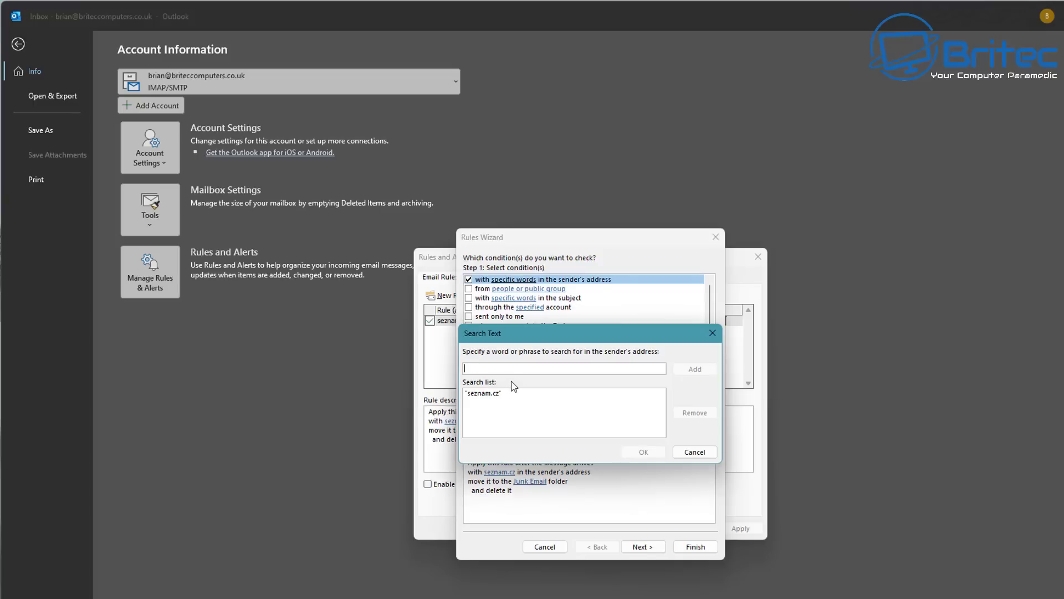
{"action": "type", "text": "journoresearch.org"}
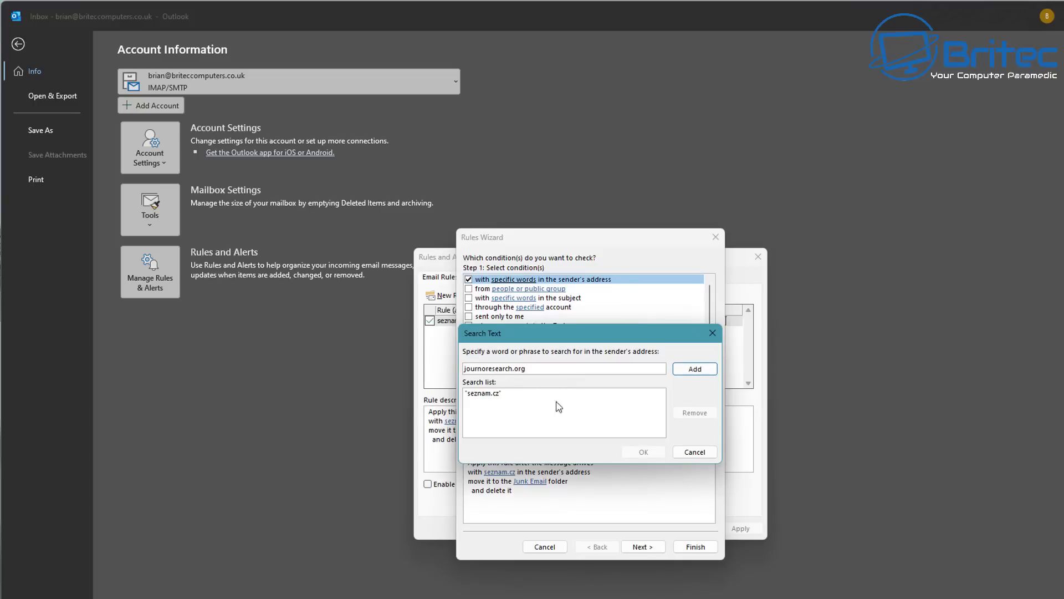
{"action": "left_click", "coordinate": [681, 370]}
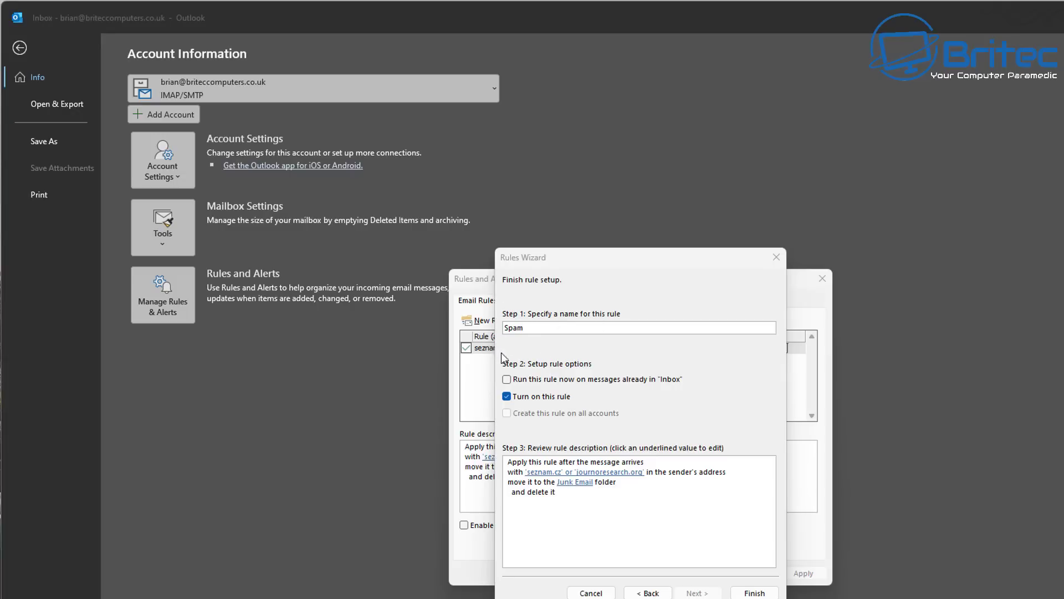
- Finish the rule under the name Spam, with the option to run it now on messages already in the Inbox
{"action": "left_click", "coordinate": [506, 379]}
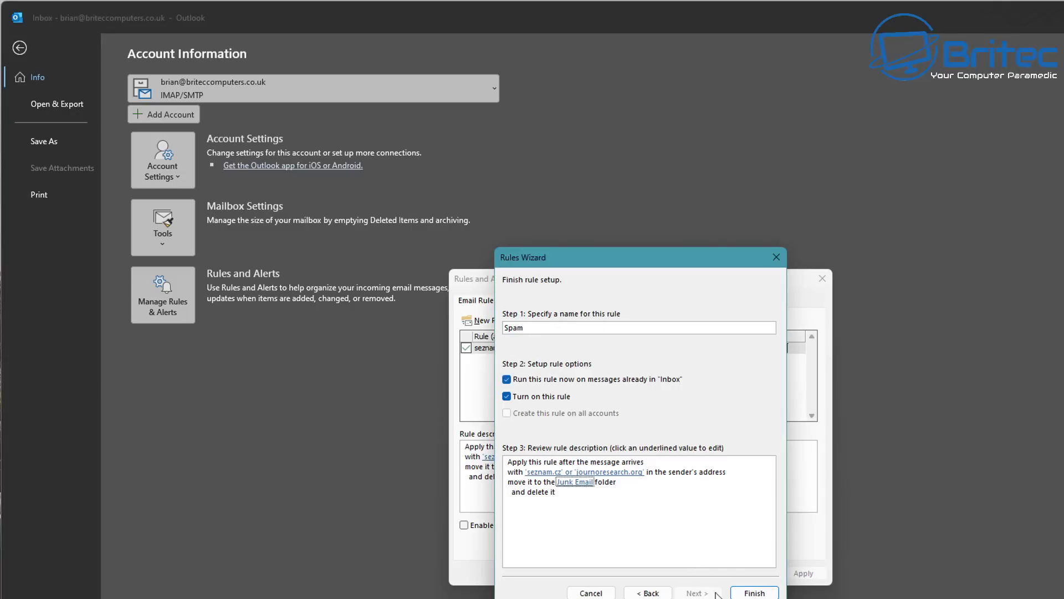
{"action": "left_click", "coordinate": [753, 593]}
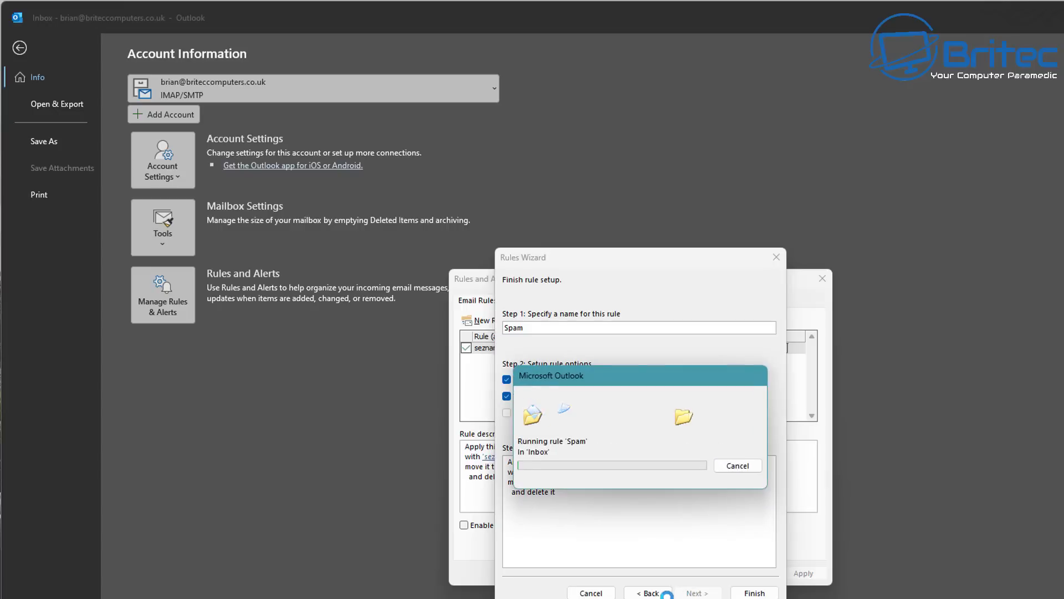